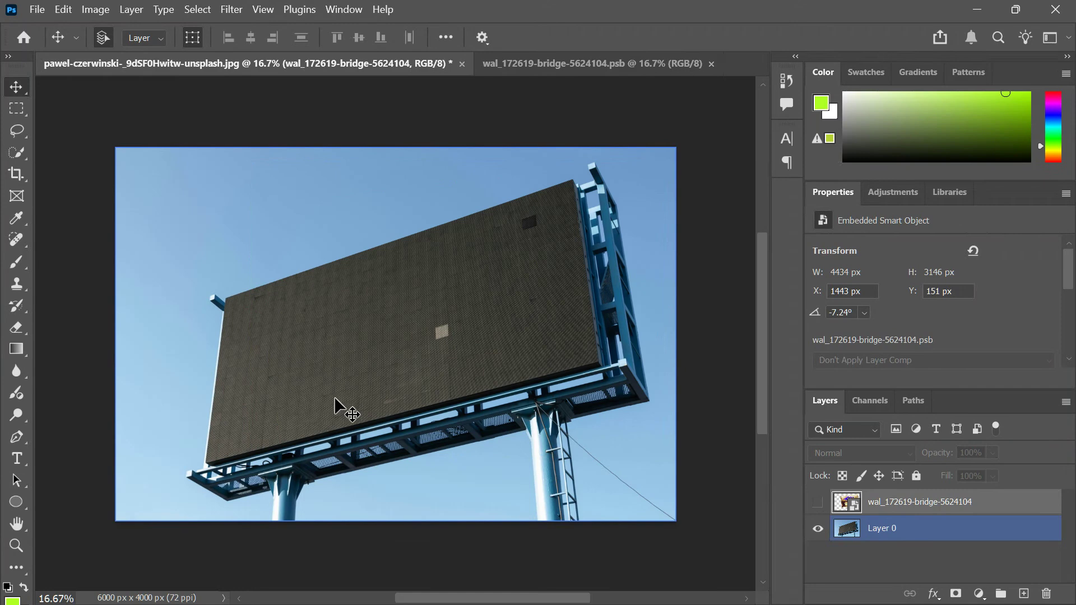
{"action": "left_click", "coordinate": [37, 9]}
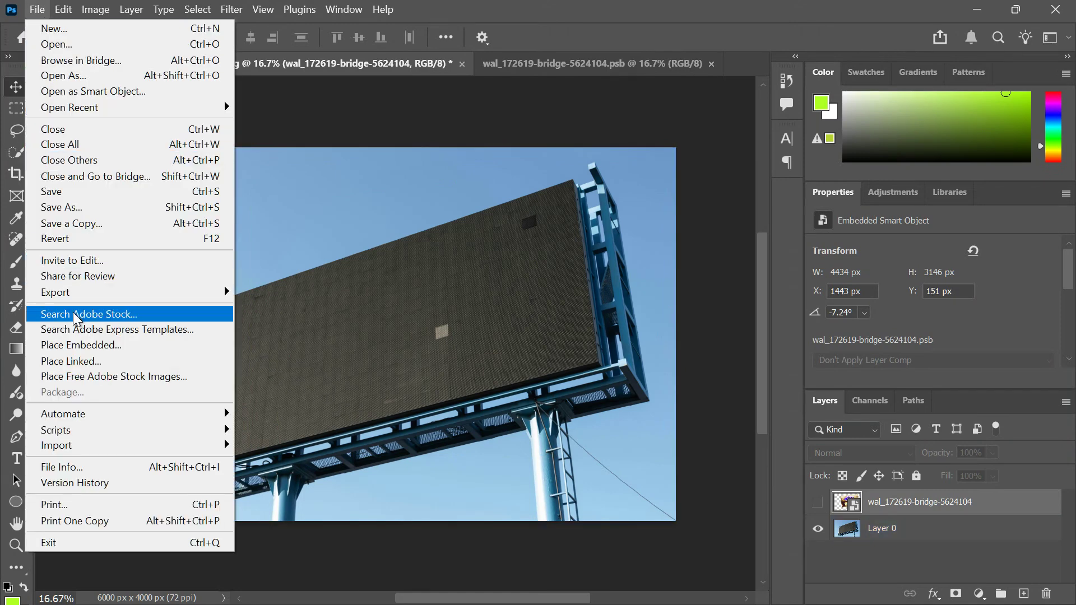
{"action": "left_click", "coordinate": [412, 150]}
{"action": "left_click", "coordinate": [426, 248]}
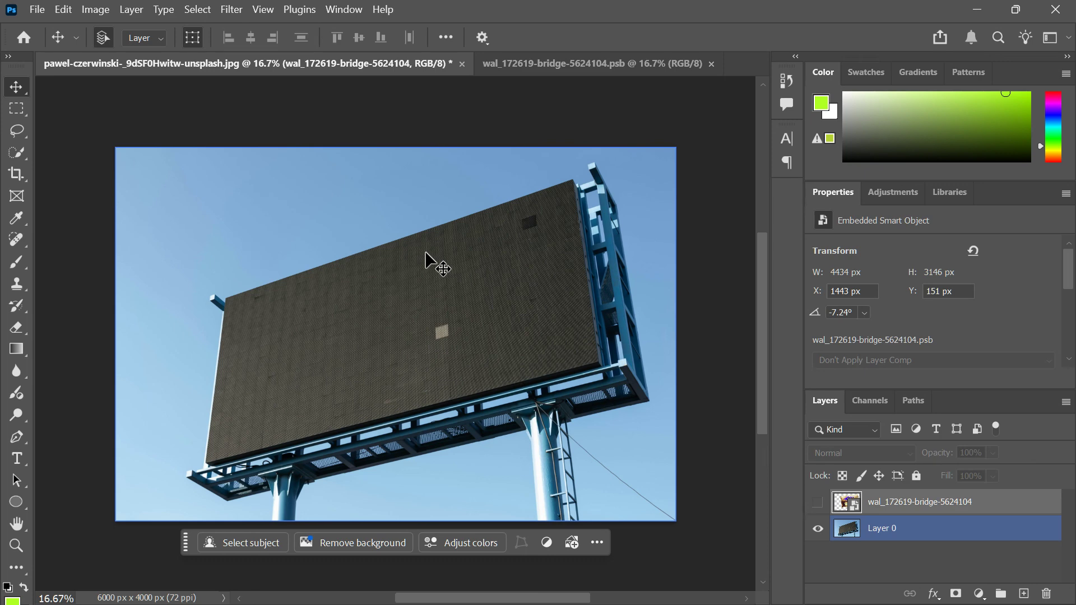
{"action": "left_click", "coordinate": [1060, 8]}
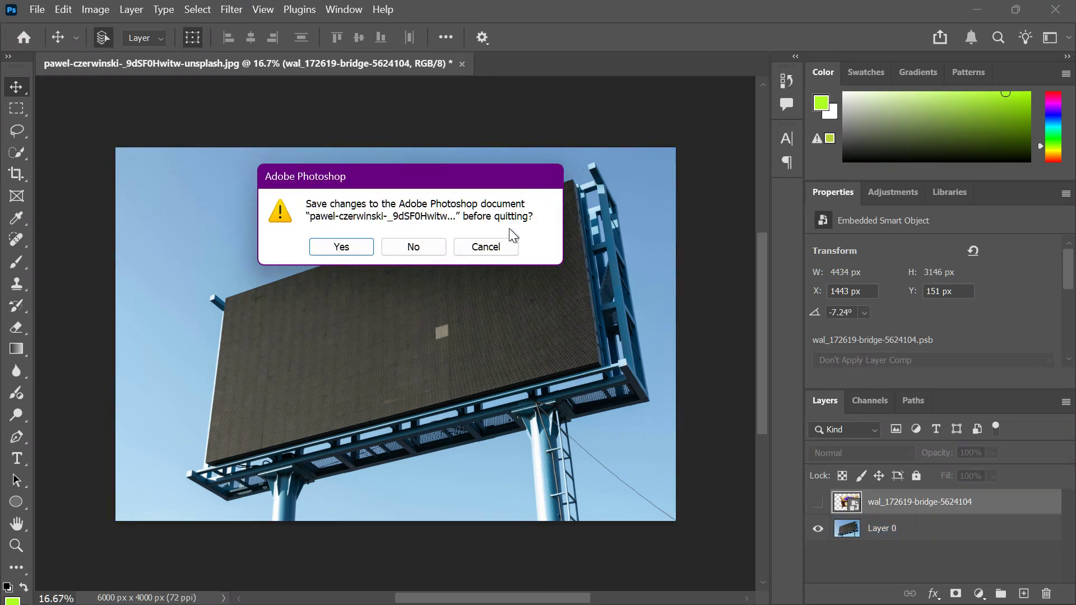
{"action": "left_click", "coordinate": [498, 242]}
{"action": "left_click", "coordinate": [444, 269]}
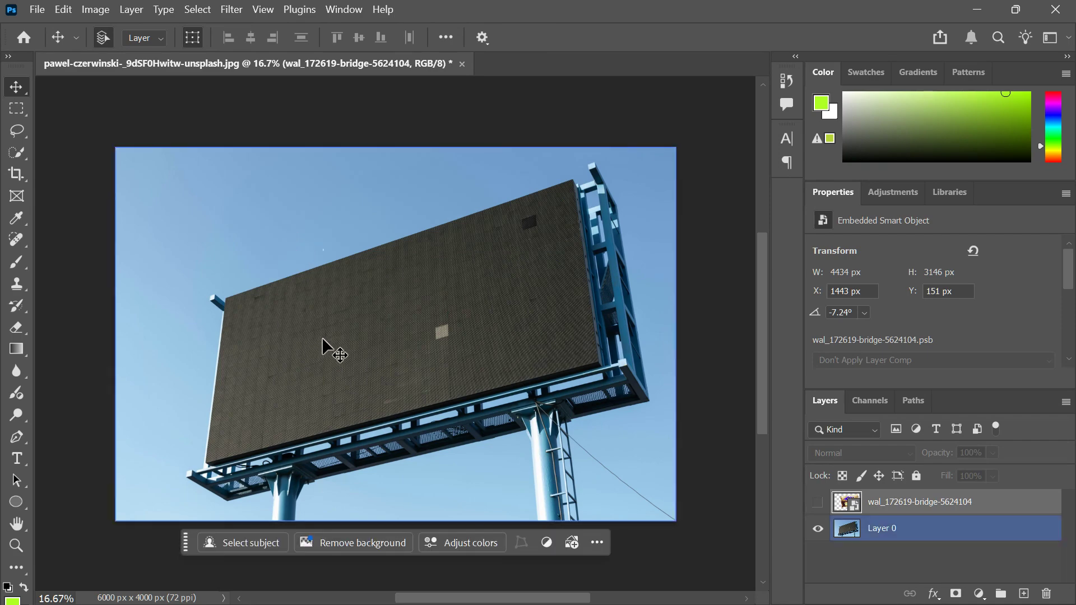
{"action": "scroll", "coordinate": [343, 339], "scroll_direction": "up", "scroll_amount": 4}
{"action": "scroll", "coordinate": [344, 339], "scroll_direction": "down", "scroll_amount": 3}
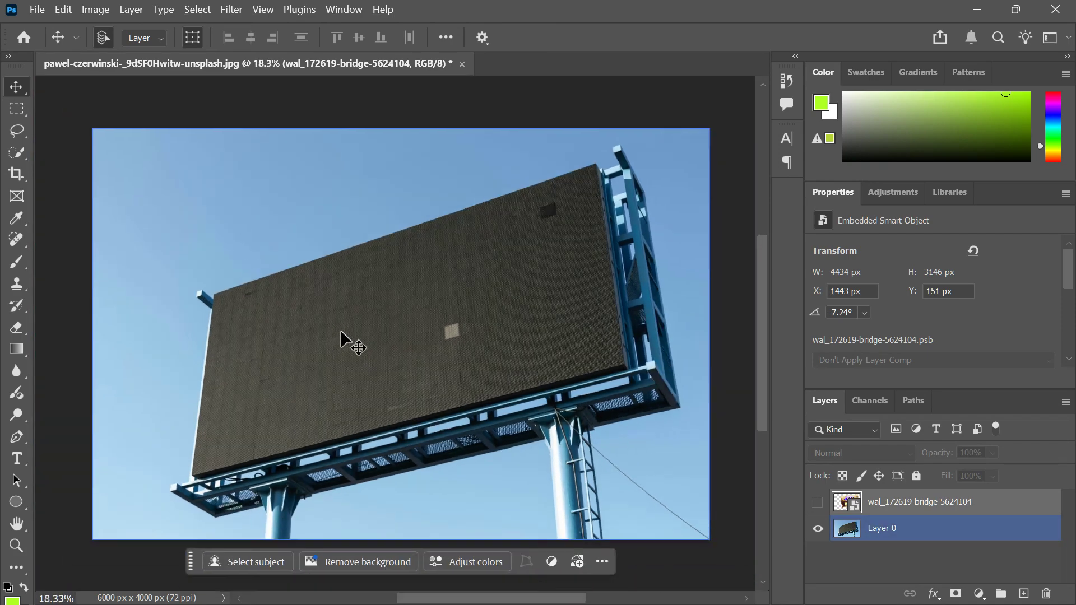
{"action": "scroll", "coordinate": [342, 339], "scroll_direction": "right", "scroll_amount": 1}
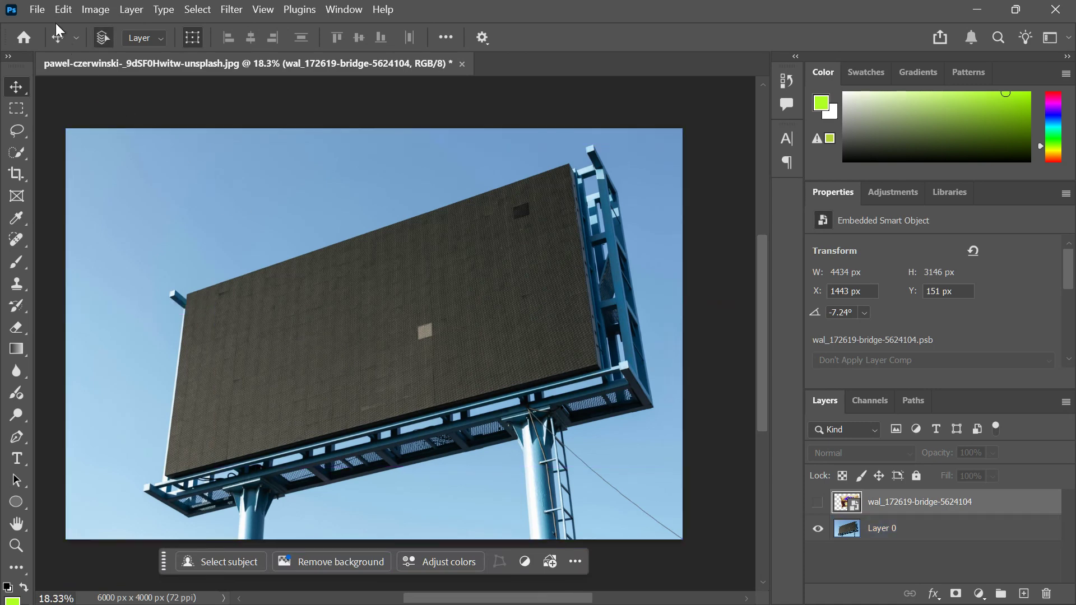
{"action": "left_click", "coordinate": [37, 10]}
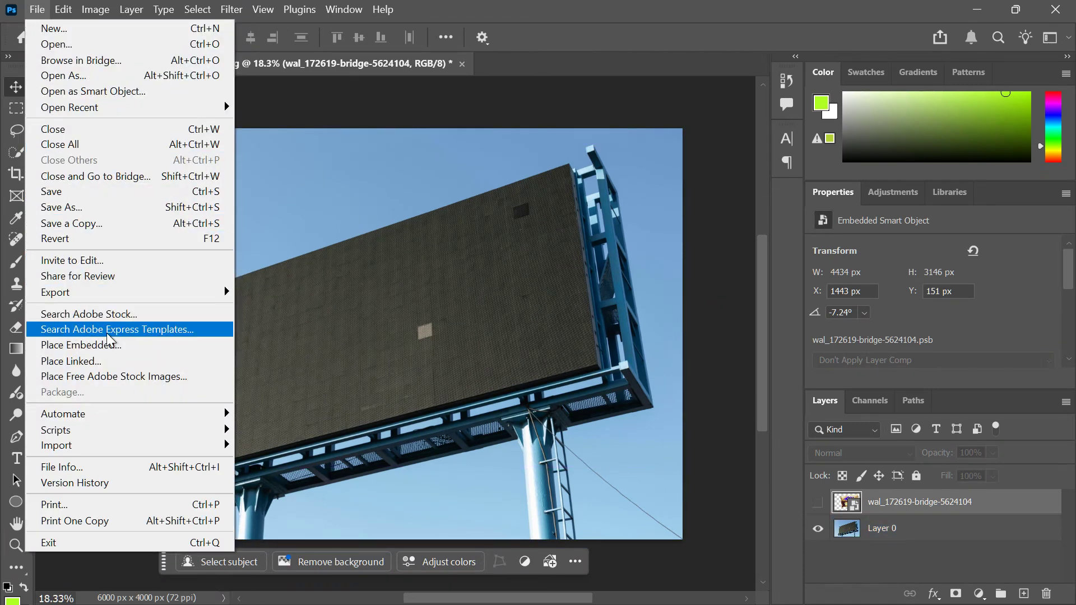
{"action": "left_click", "coordinate": [306, 347]}
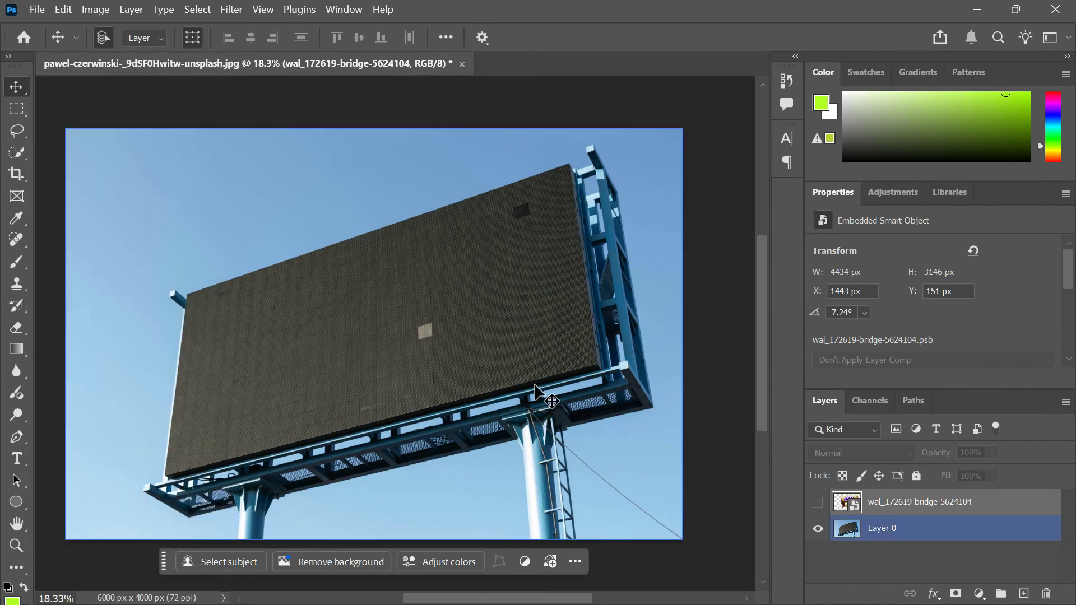
Step: Show the hidden bridge artwork layer and move the artwork over the billboard's screen
{"action": "left_click", "coordinate": [817, 504]}
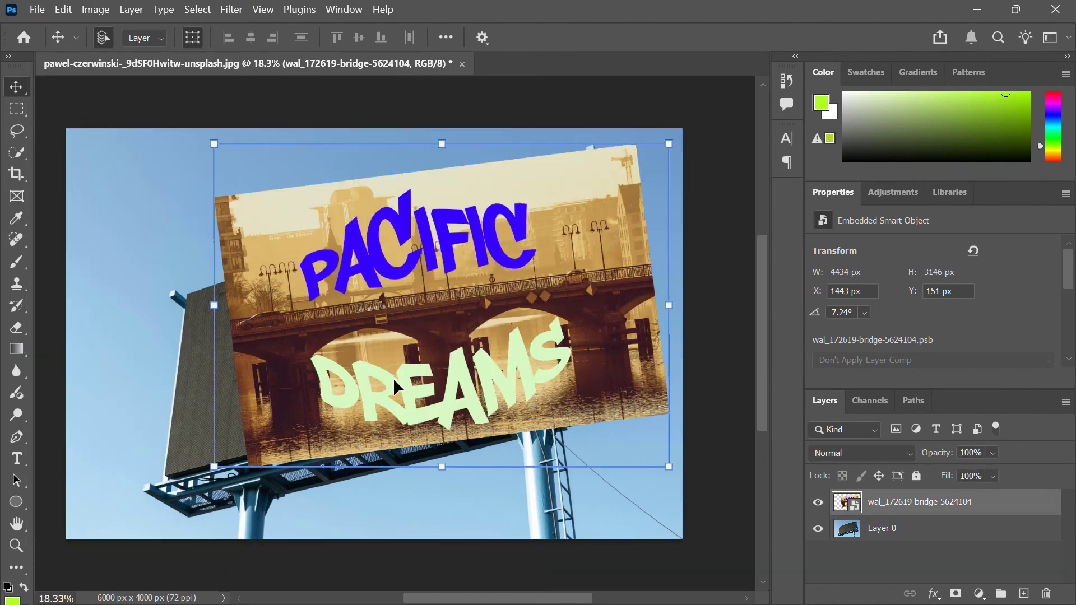
{"action": "left_click_drag", "start_coordinate": [392, 377], "coordinate": [305, 362]}
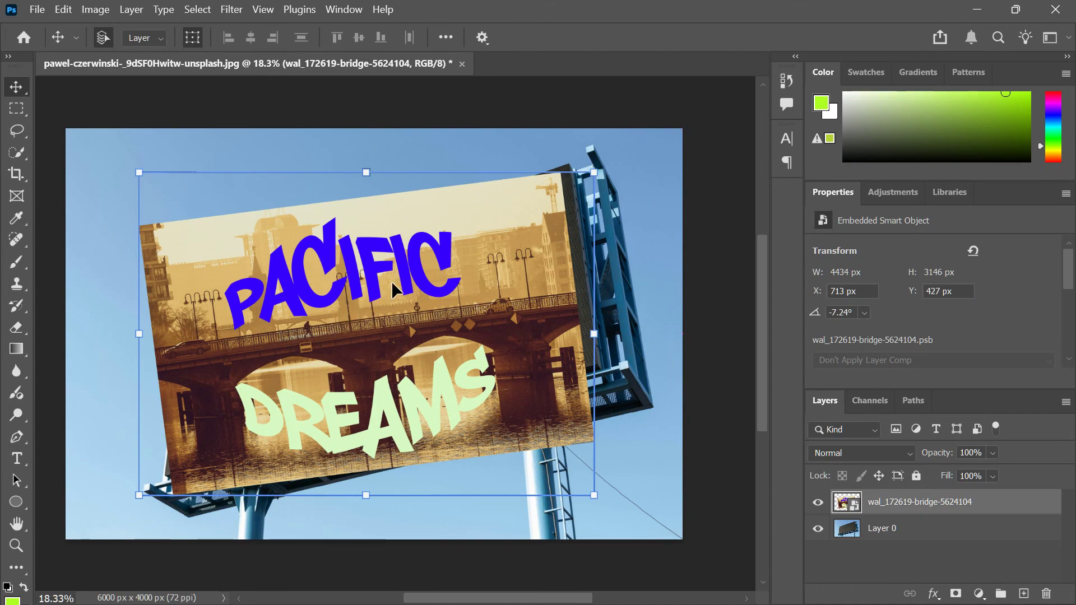
{"action": "mouse_move", "coordinate": [391, 280]}
{"action": "left_mouse_down"}
{"action": "mouse_move", "coordinate": [440, 334]}
{"action": "mouse_move", "coordinate": [397, 307]}
{"action": "mouse_move", "coordinate": [392, 280]}
{"action": "left_mouse_up"}
Step: Rotate the bridge artwork to about -11.17° to follow the billboard's tilt and nudge it back over the screen
{"action": "left_click", "coordinate": [596, 177]}
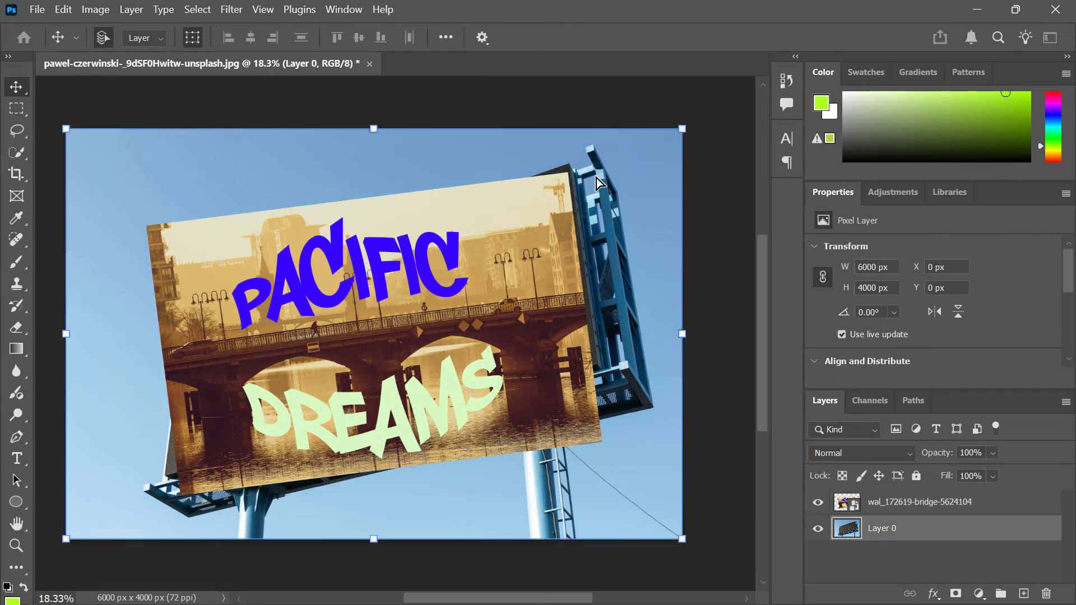
{"action": "left_click", "coordinate": [592, 180]}
{"action": "left_click_drag", "start_coordinate": [614, 168], "coordinate": [601, 152]}
{"action": "mouse_move", "coordinate": [462, 303]}
{"action": "left_mouse_down"}
{"action": "mouse_move", "coordinate": [494, 302]}
{"action": "mouse_move", "coordinate": [459, 286]}
{"action": "left_mouse_up"}
{"action": "right_click", "coordinate": [401, 305]}
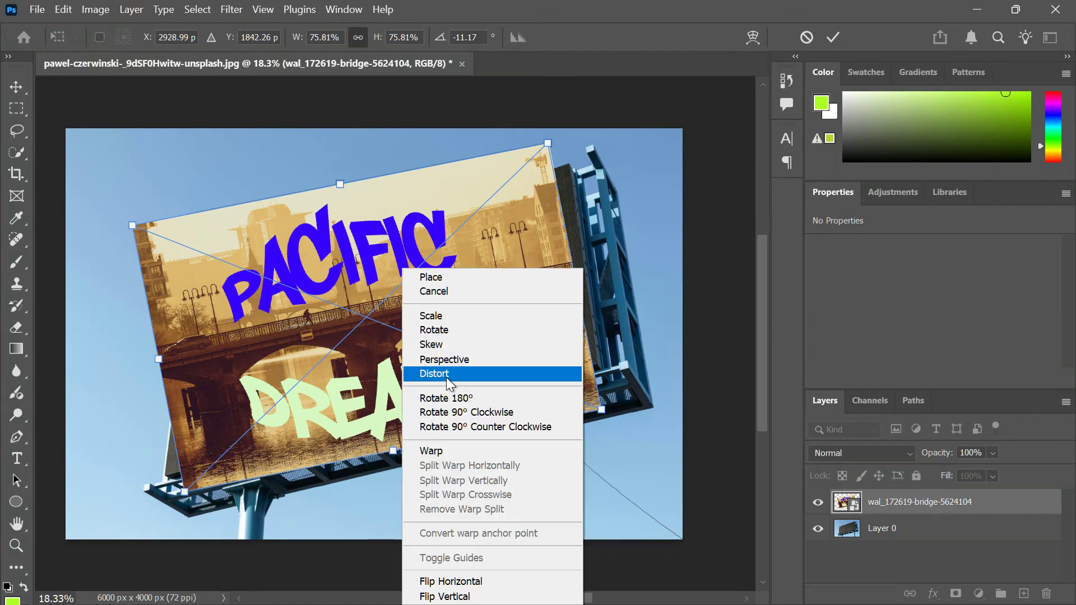
{"action": "left_click", "coordinate": [404, 412]}
{"action": "left_click", "coordinate": [930, 507]}
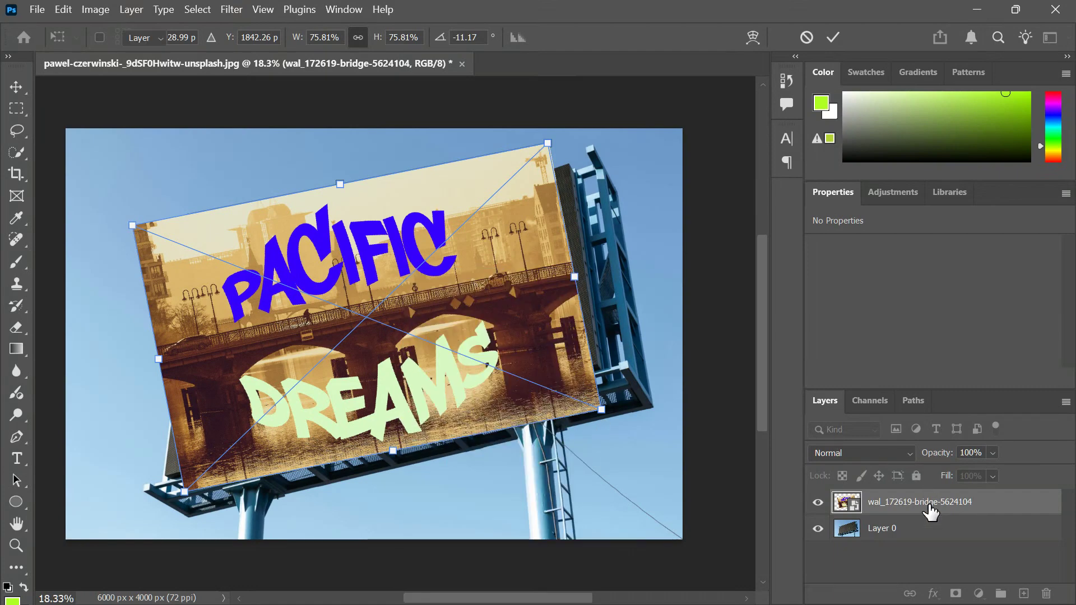
Step: Look at the bridge artwork's smart object contents in their own document and return to the billboard photo
{"action": "right_click", "coordinate": [922, 504]}
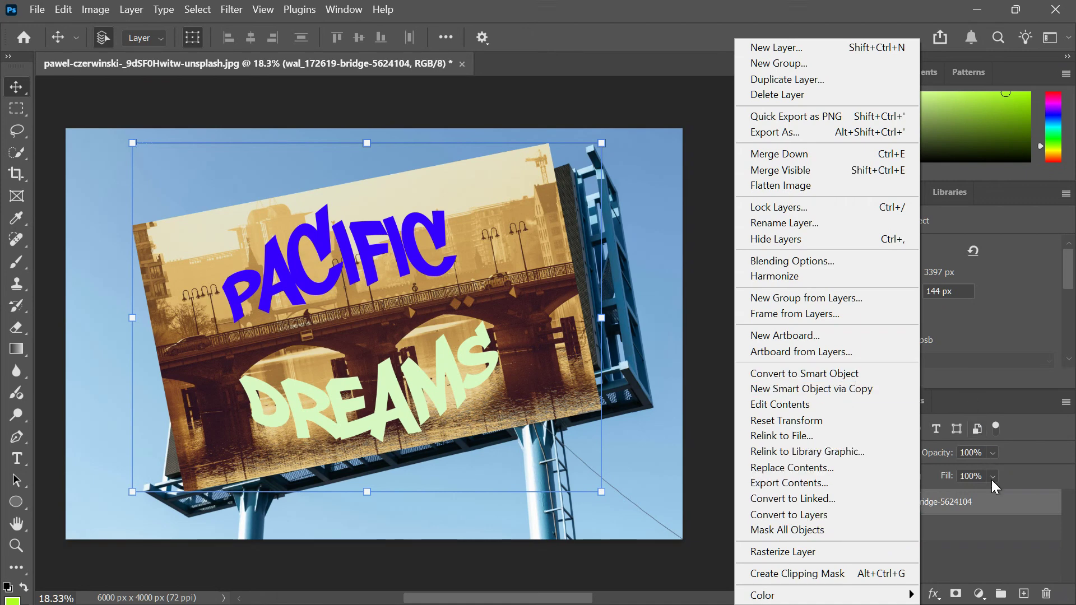
{"action": "left_click", "coordinate": [993, 498]}
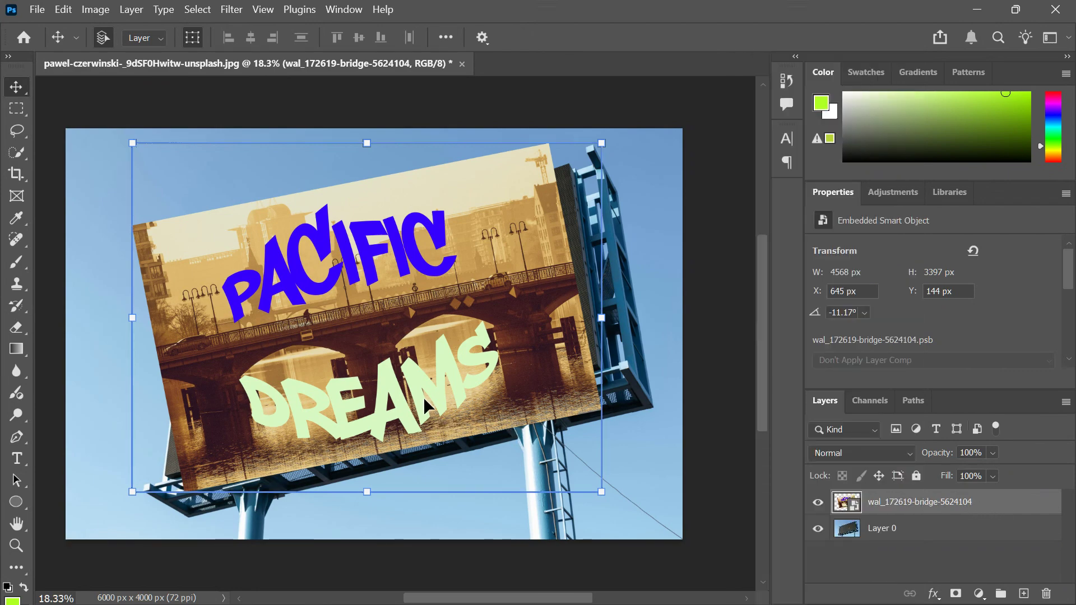
{"action": "double_click", "coordinate": [851, 511]}
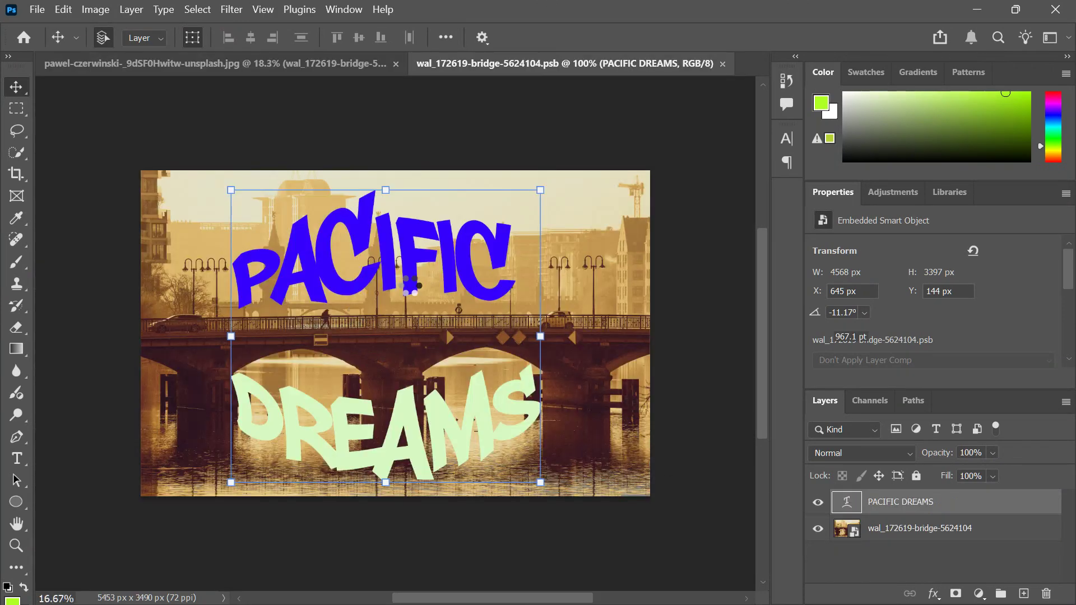
{"action": "left_click", "coordinate": [223, 64]}
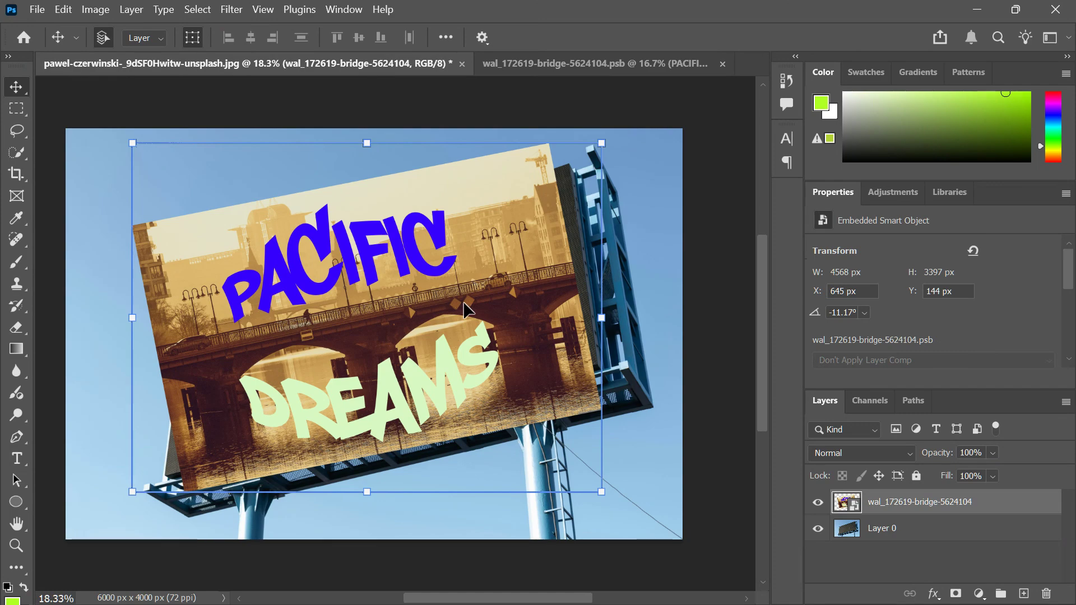
Step: Move the bridge artwork slightly down and use Distort to fit its four corners to the billboard screen's corners
{"action": "left_click_drag", "start_coordinate": [371, 306], "coordinate": [378, 328]}
{"action": "right_click", "coordinate": [378, 328]}
{"action": "left_click", "coordinate": [339, 365]}
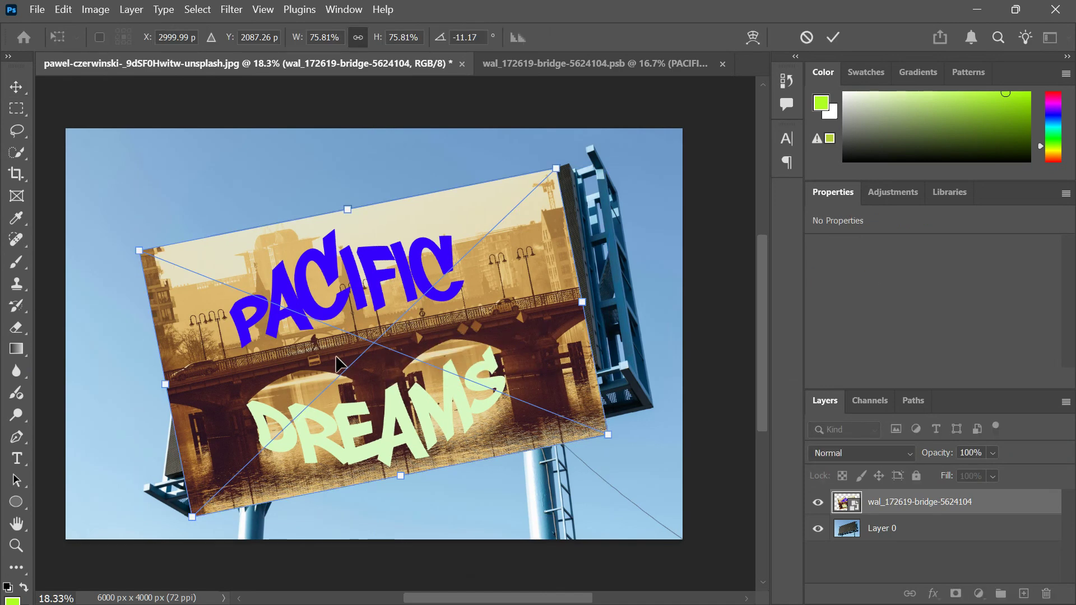
{"action": "right_click", "coordinate": [338, 356]}
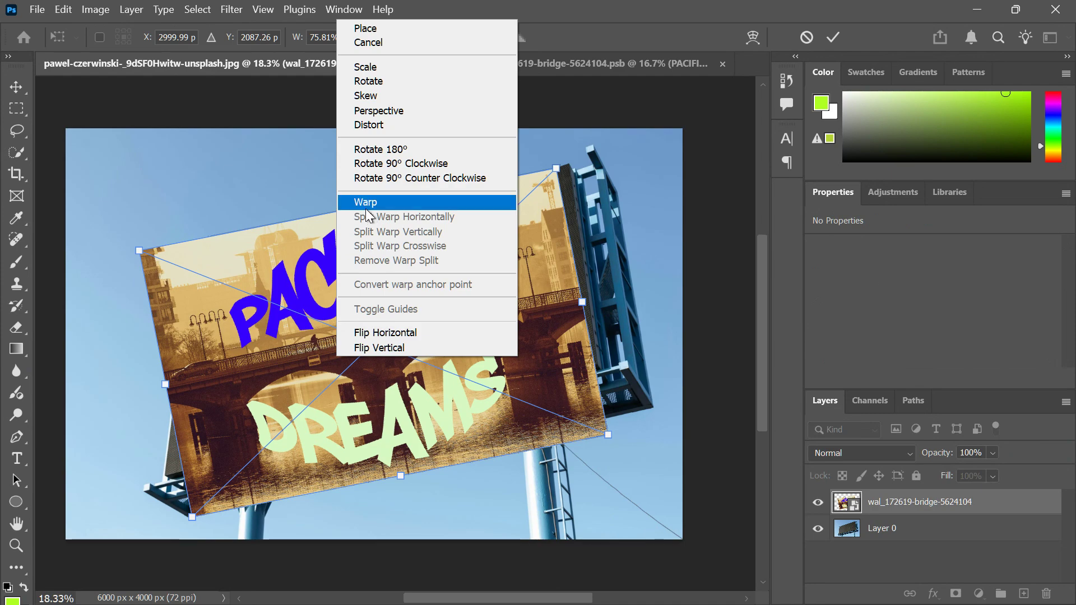
{"action": "left_click", "coordinate": [371, 126]}
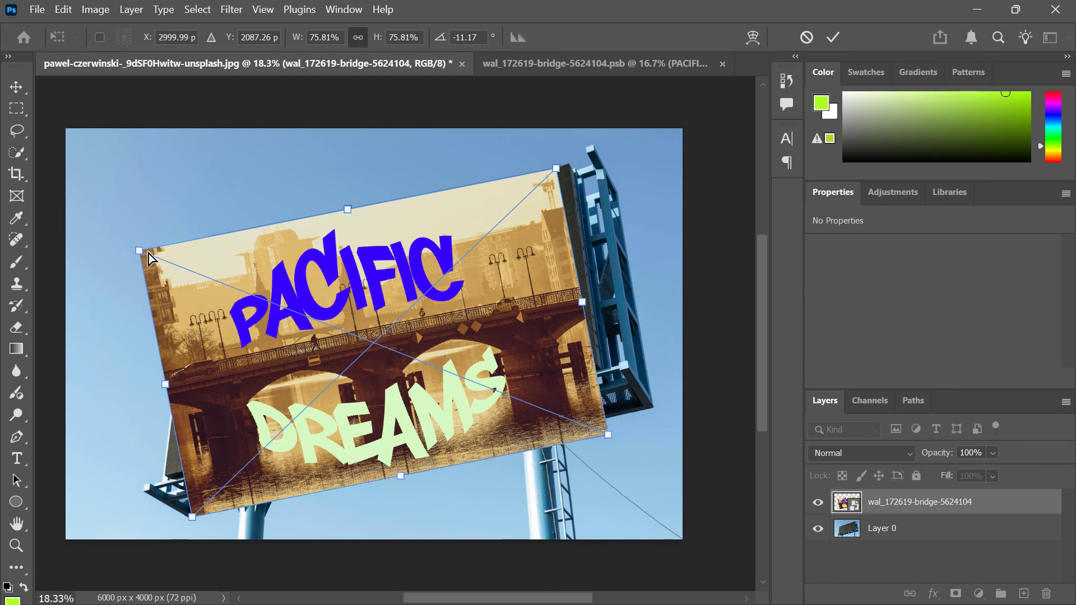
{"action": "left_click_drag", "start_coordinate": [143, 254], "coordinate": [187, 292]}
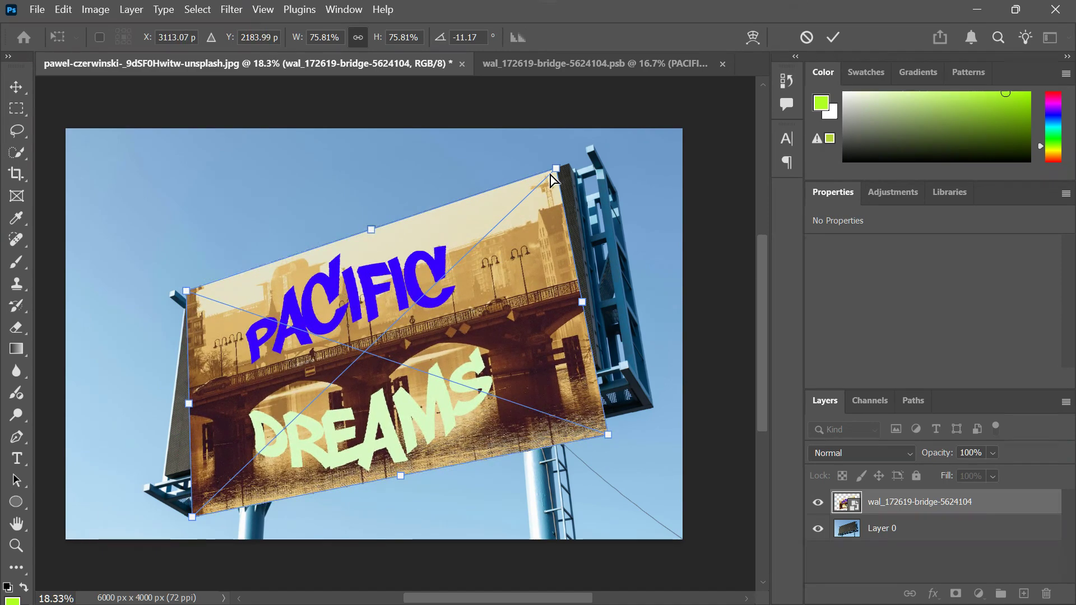
{"action": "left_click_drag", "start_coordinate": [549, 180], "coordinate": [567, 164]}
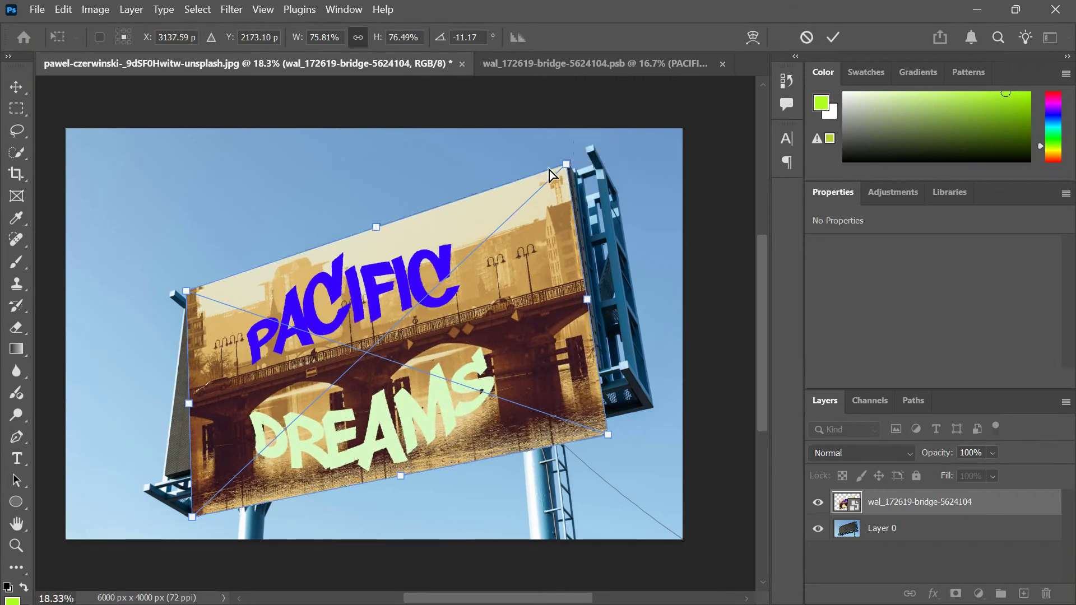
{"action": "left_click_drag", "start_coordinate": [190, 516], "coordinate": [166, 478]}
{"action": "left_click_drag", "start_coordinate": [611, 439], "coordinate": [605, 366]}
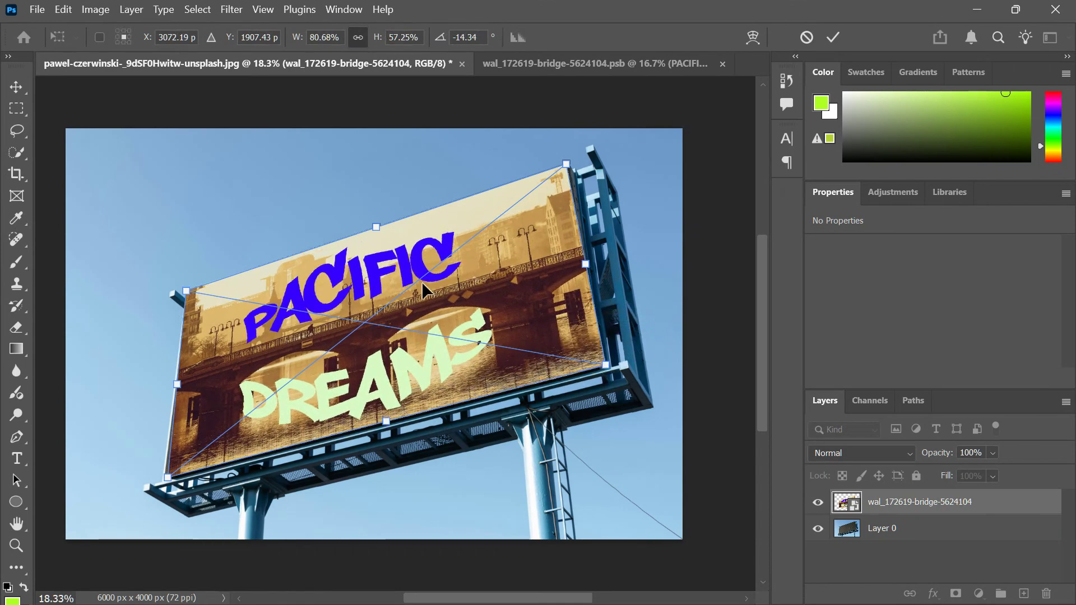
Step: Fine-tune the artwork's two upper corners against the billboard's edges and apply the distortion
{"action": "left_click_drag", "start_coordinate": [183, 292], "coordinate": [181, 293]}
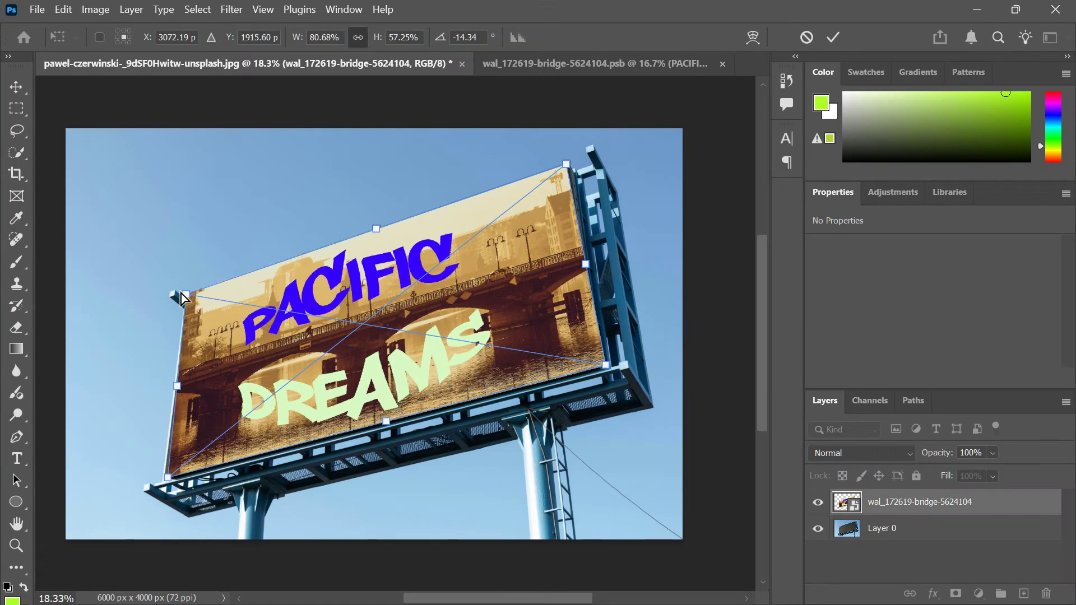
{"action": "mouse_move", "coordinate": [567, 165]}
{"action": "left_mouse_down"}
{"action": "mouse_move", "coordinate": [567, 176]}
{"action": "mouse_move", "coordinate": [569, 163]}
{"action": "left_mouse_up"}
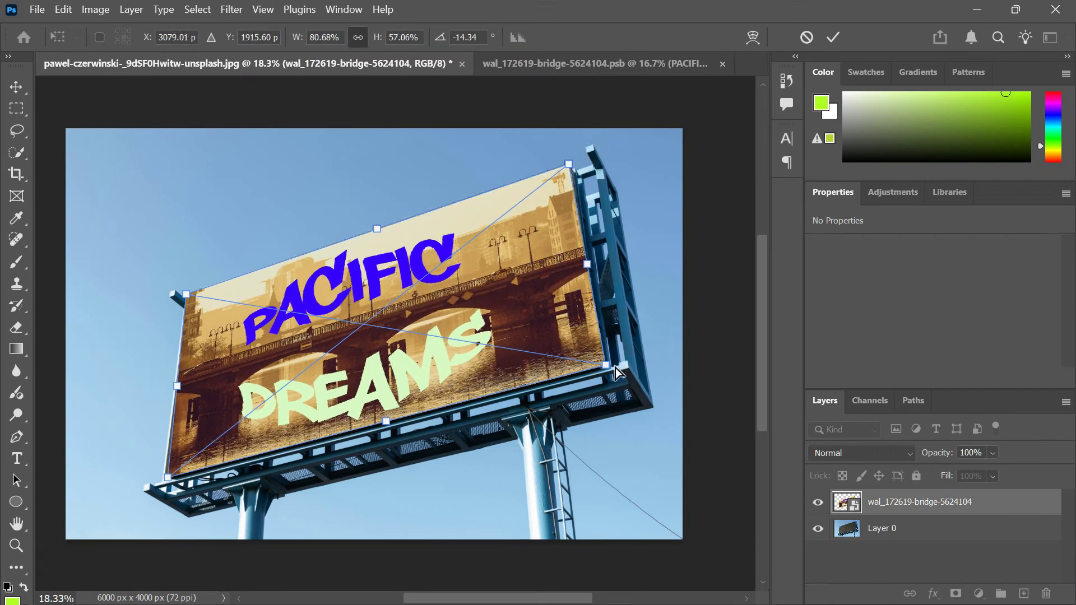
{"action": "left_click", "coordinate": [885, 551]}
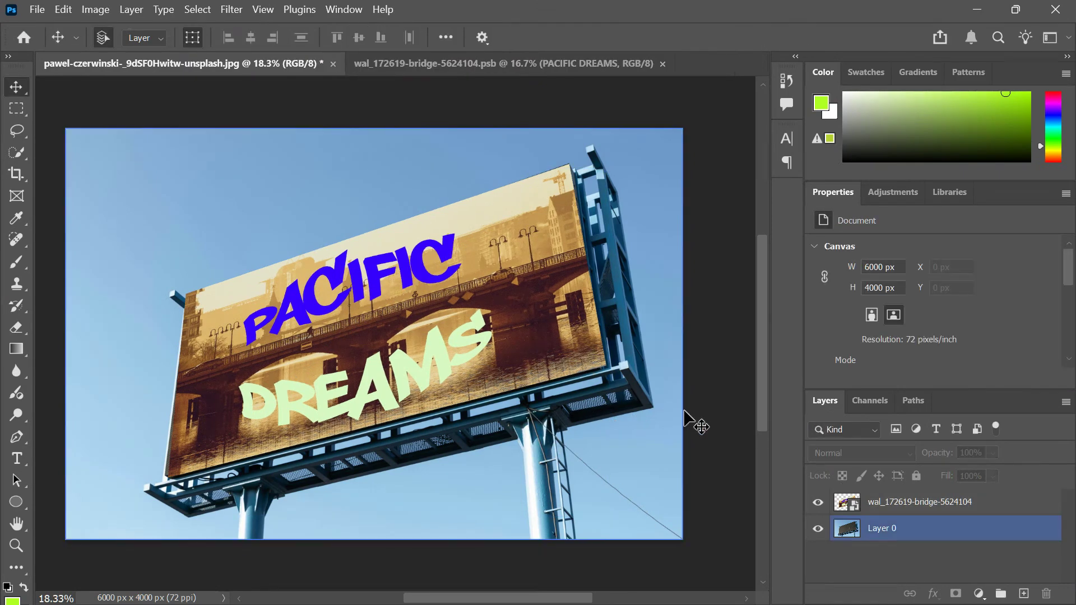
Step: Set the blend mode of the bridge artwork layer to Overlay
{"action": "left_click", "coordinate": [885, 501]}
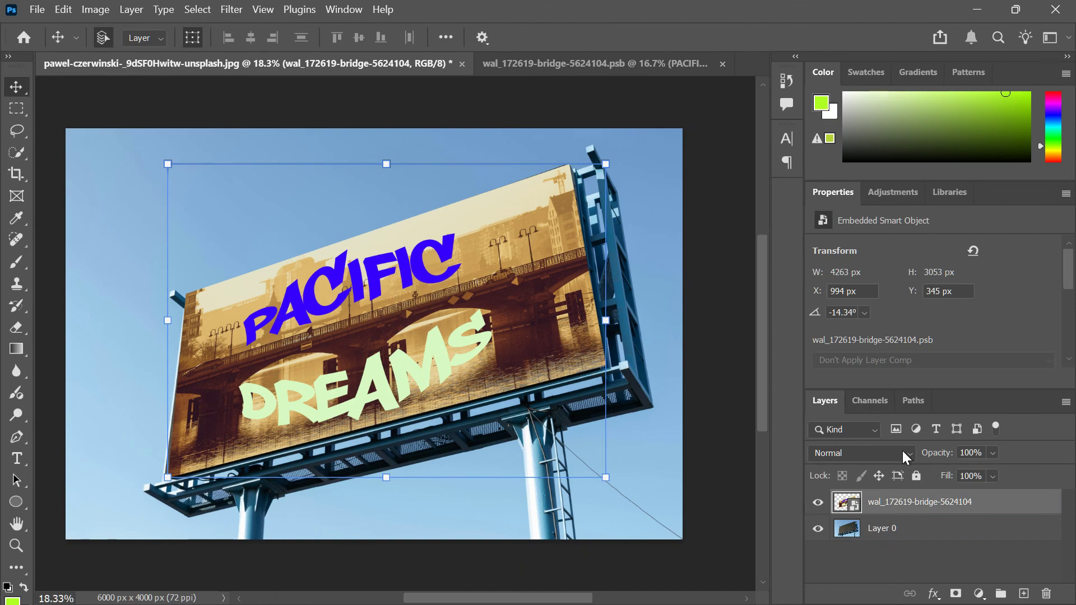
{"action": "left_click", "coordinate": [902, 451]}
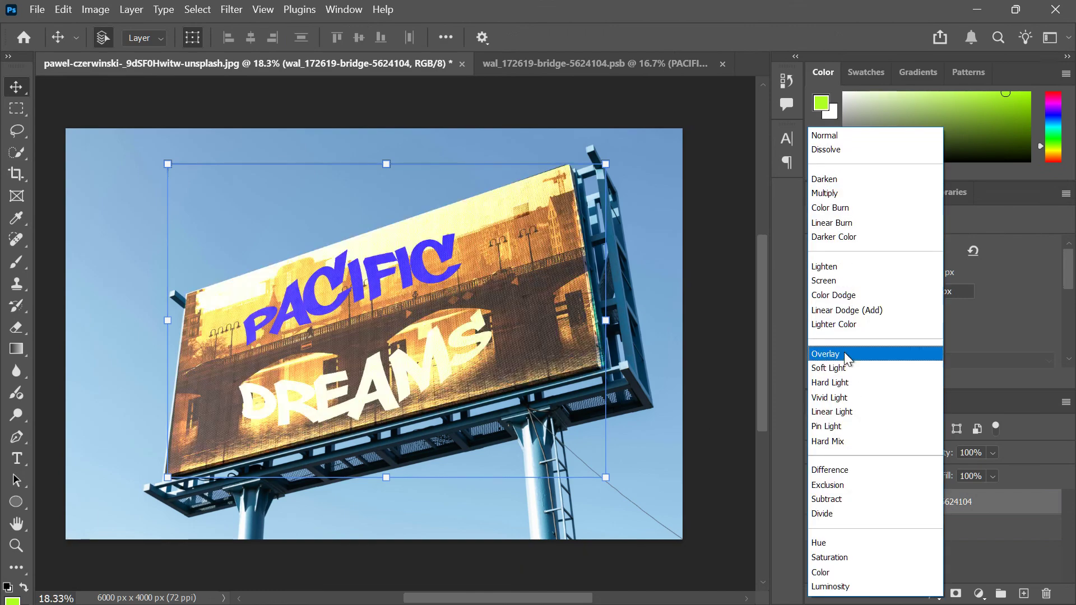
{"action": "left_click", "coordinate": [844, 357]}
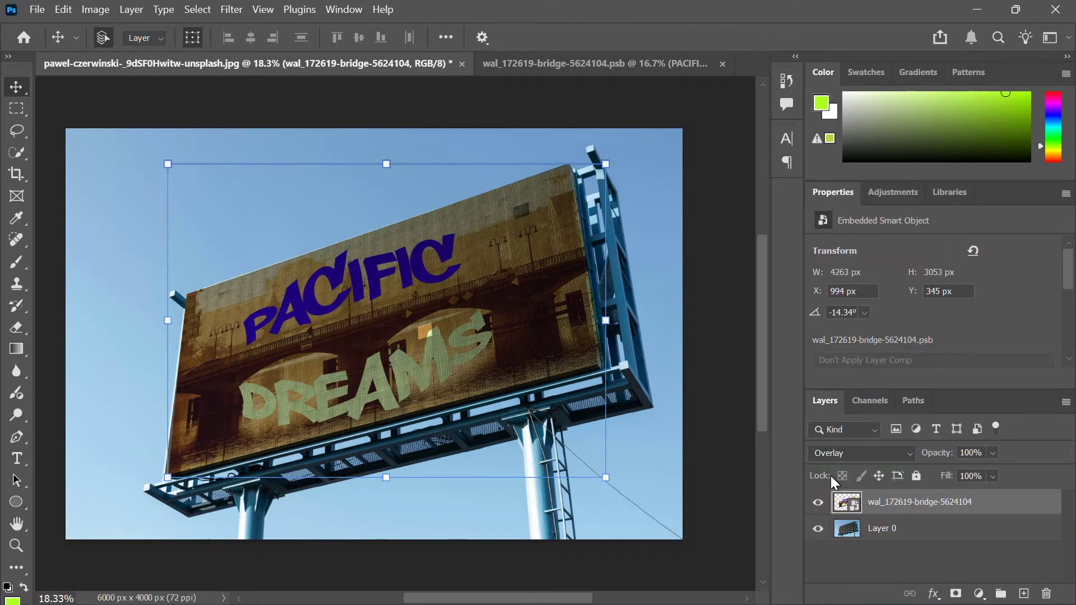
{"action": "left_click", "coordinate": [932, 564]}
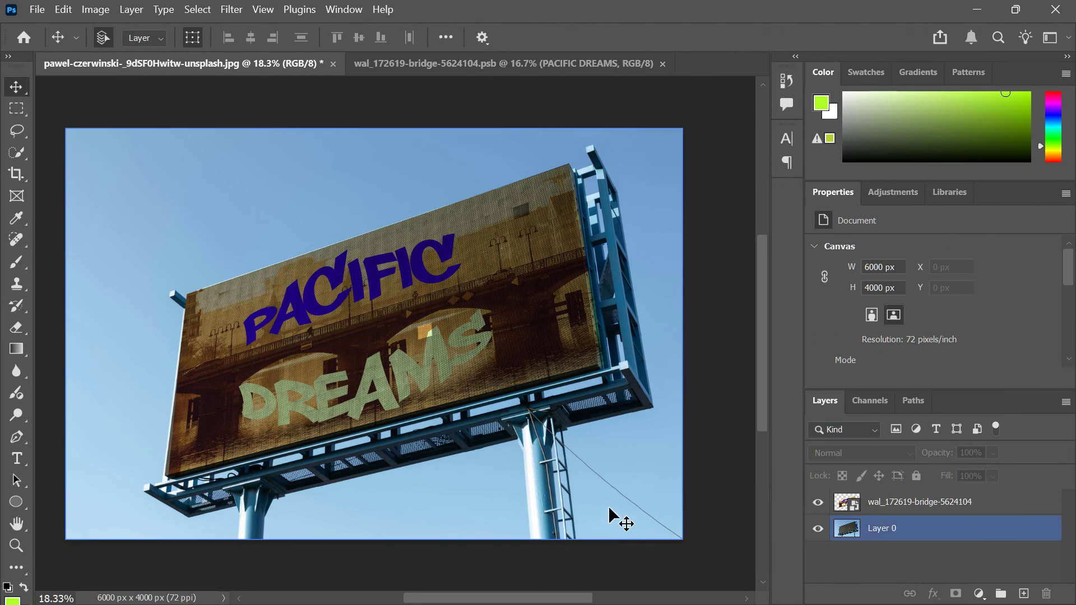
Step: Reduce the opacity of the bridge artwork layer to 91%
{"action": "left_click", "coordinate": [927, 507]}
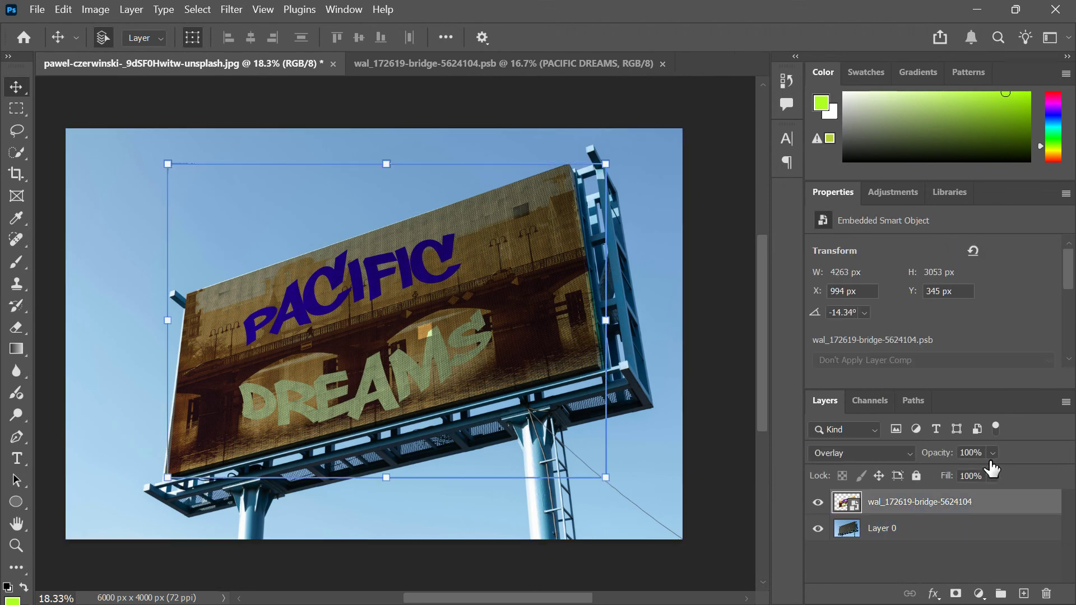
{"action": "left_click", "coordinate": [992, 453]}
{"action": "left_click_drag", "start_coordinate": [990, 476], "coordinate": [1015, 475]}
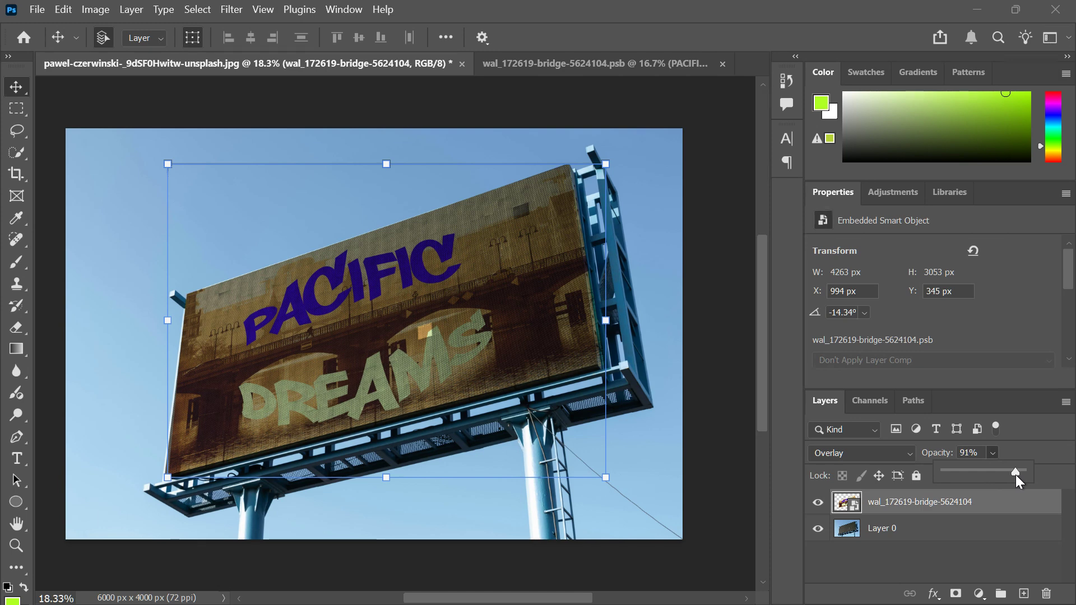
{"action": "left_click", "coordinate": [906, 556]}
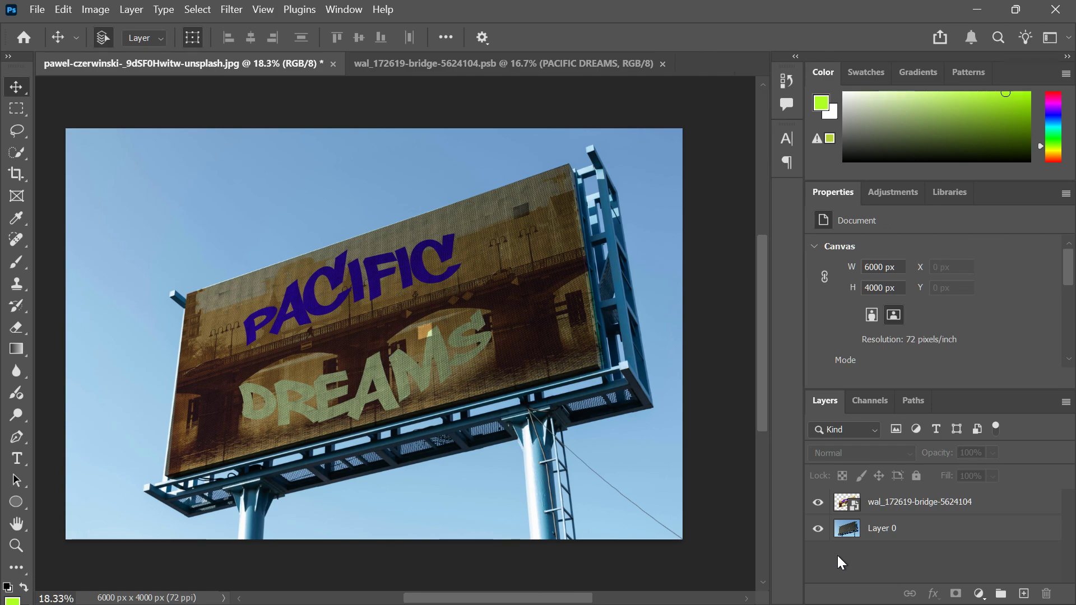
Step: Apply a Brightness/Contrast adjustment to the bridge artwork layer with Brightness 54 and Contrast -13
{"action": "left_click", "coordinate": [868, 507]}
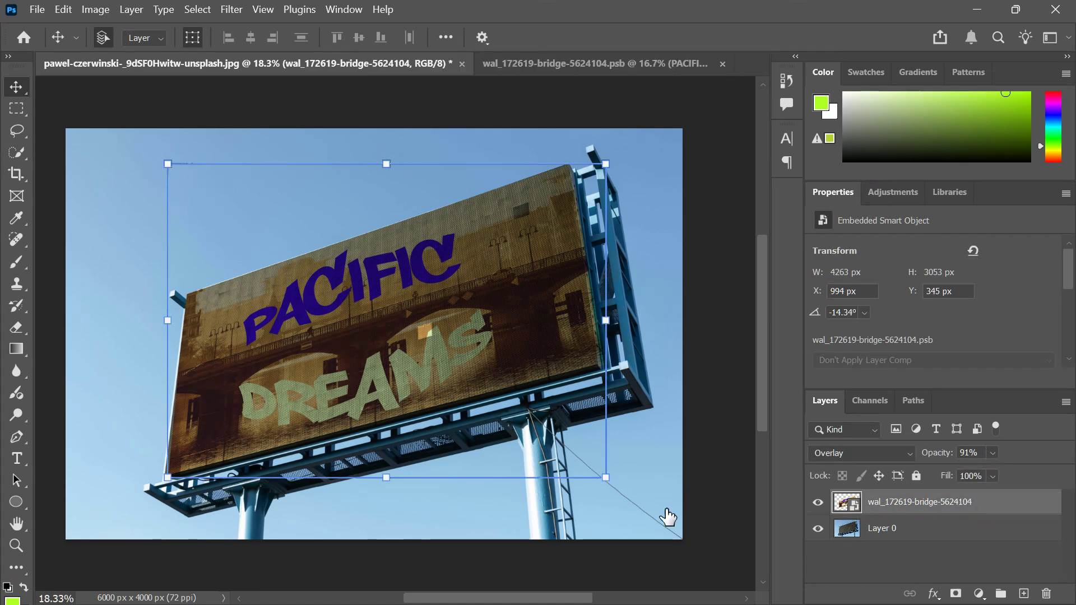
{"action": "left_click", "coordinate": [101, 12]}
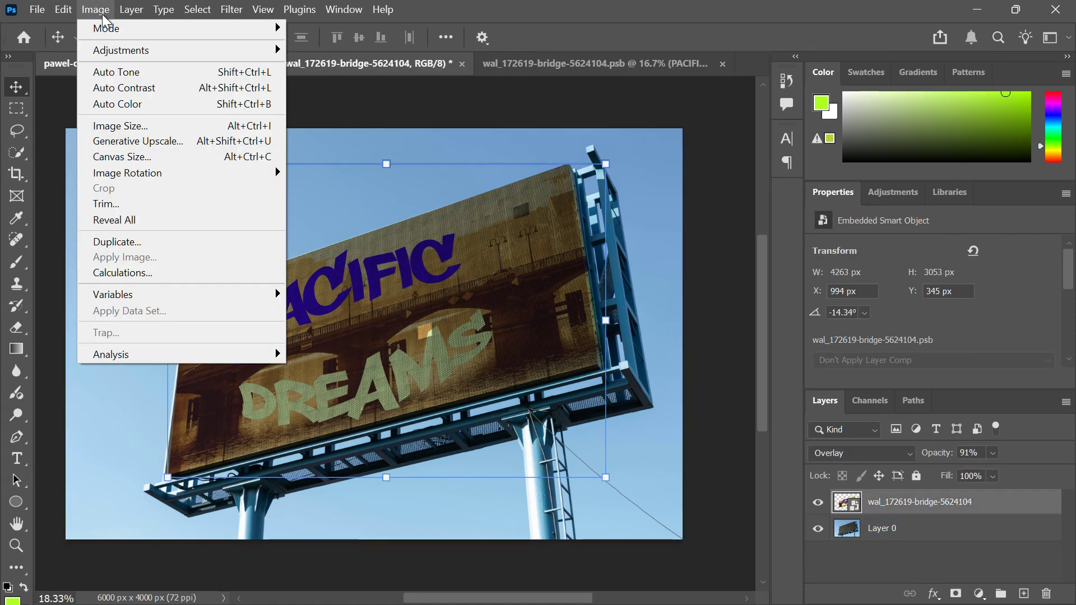
{"action": "left_click", "coordinate": [303, 62]}
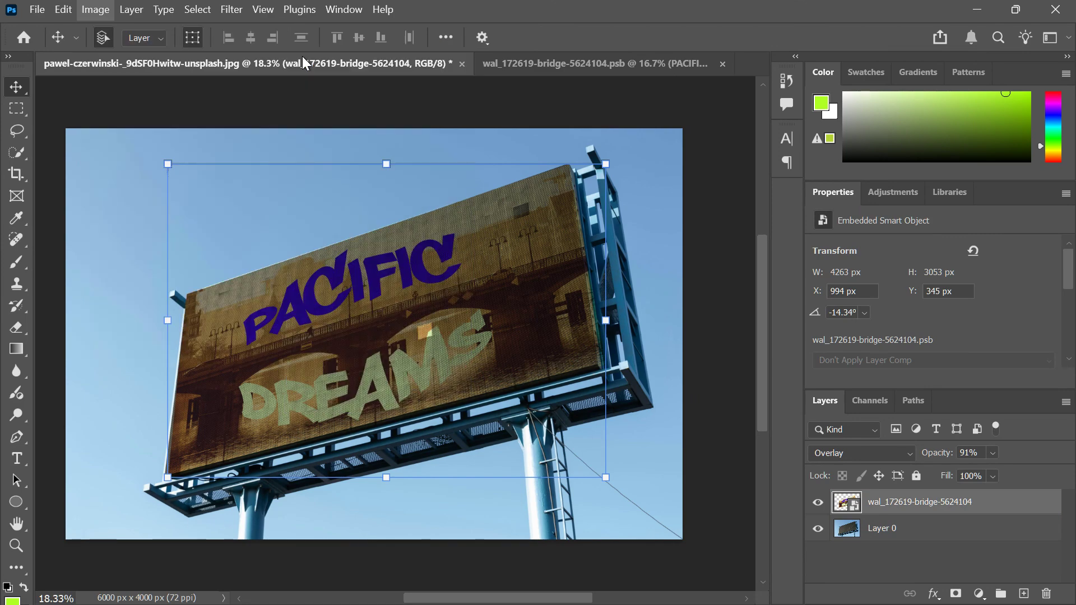
{"action": "key", "text": "i"}
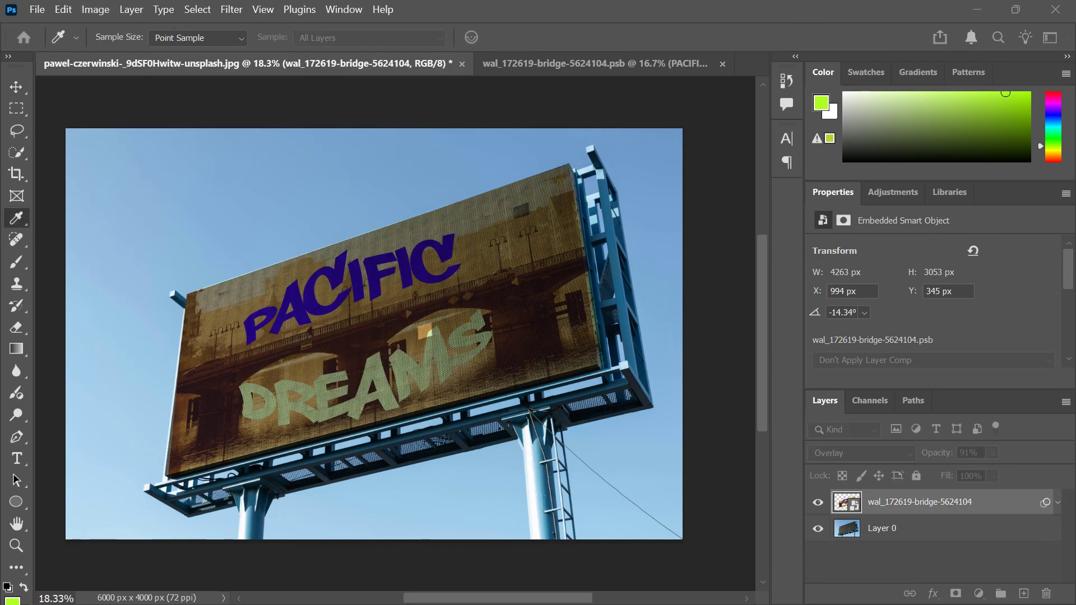
{"action": "left_click_drag", "start_coordinate": [168, 216], "coordinate": [902, 193]}
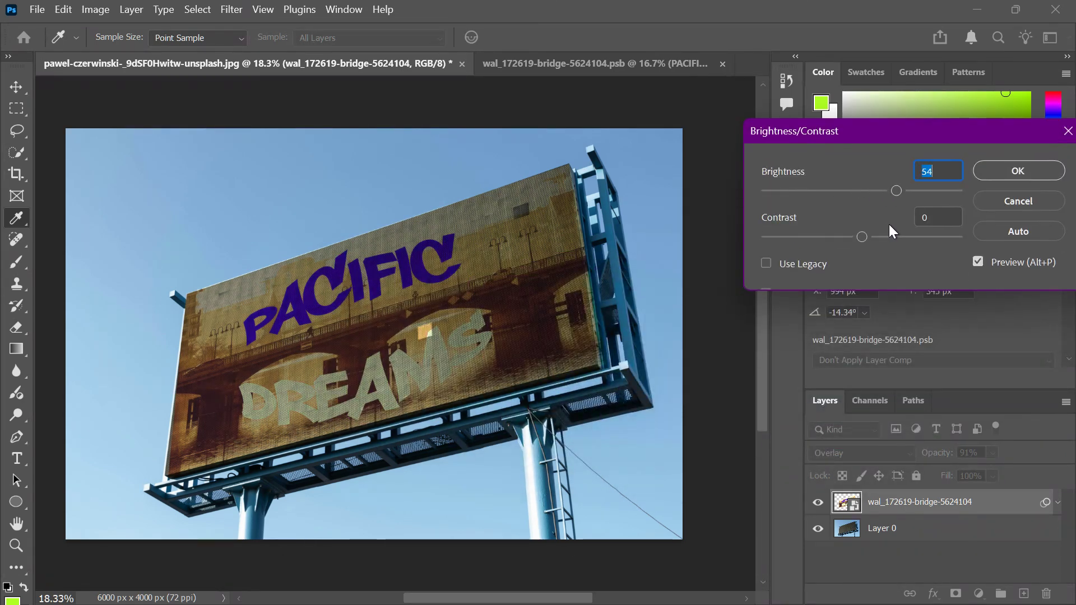
{"action": "mouse_move", "coordinate": [866, 237]}
{"action": "left_mouse_down"}
{"action": "mouse_move", "coordinate": [915, 236]}
{"action": "mouse_move", "coordinate": [863, 240]}
{"action": "left_mouse_up"}
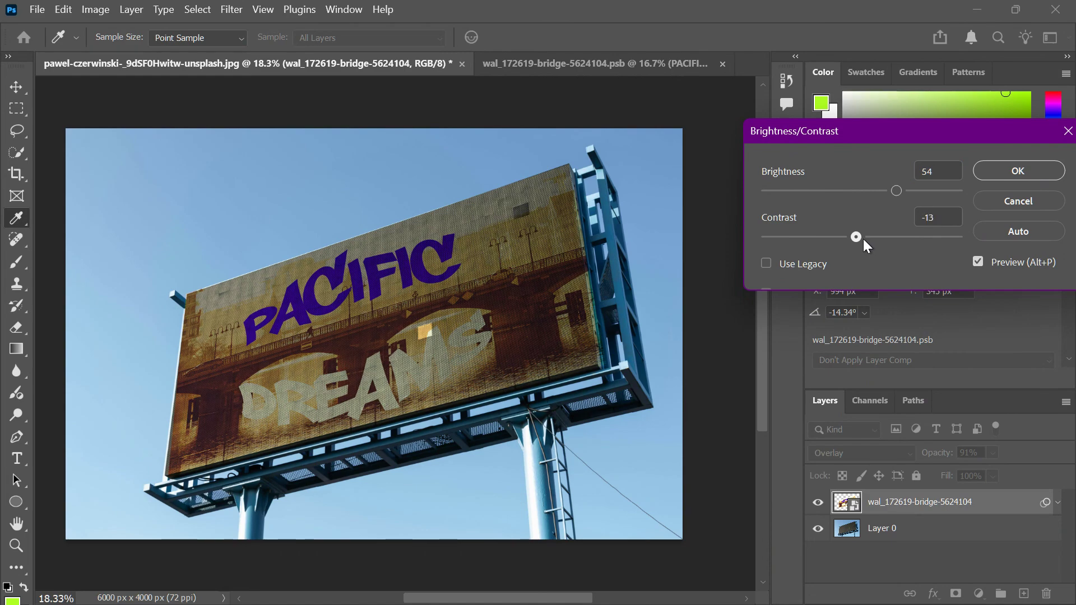
{"action": "left_click", "coordinate": [1027, 166]}
{"action": "key", "text": "v"}
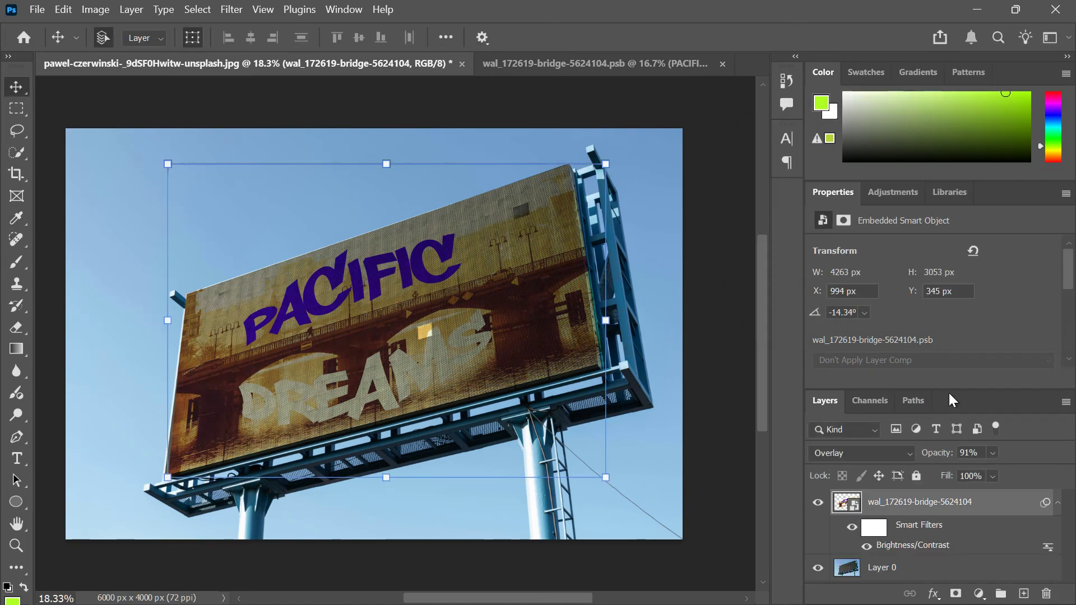
{"action": "left_click", "coordinate": [1057, 502]}
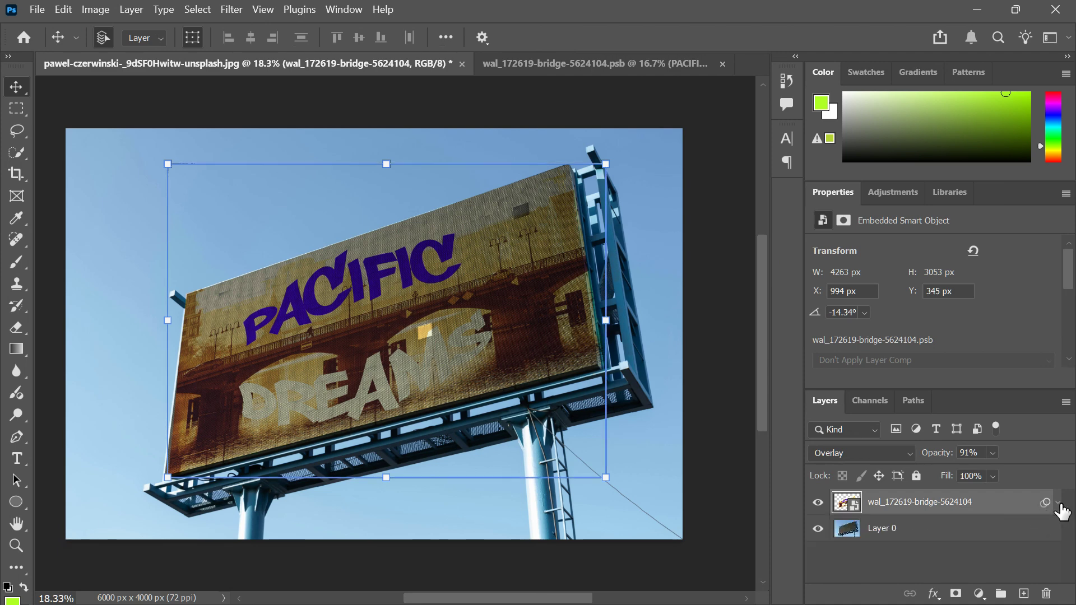
{"action": "left_click", "coordinate": [977, 560]}
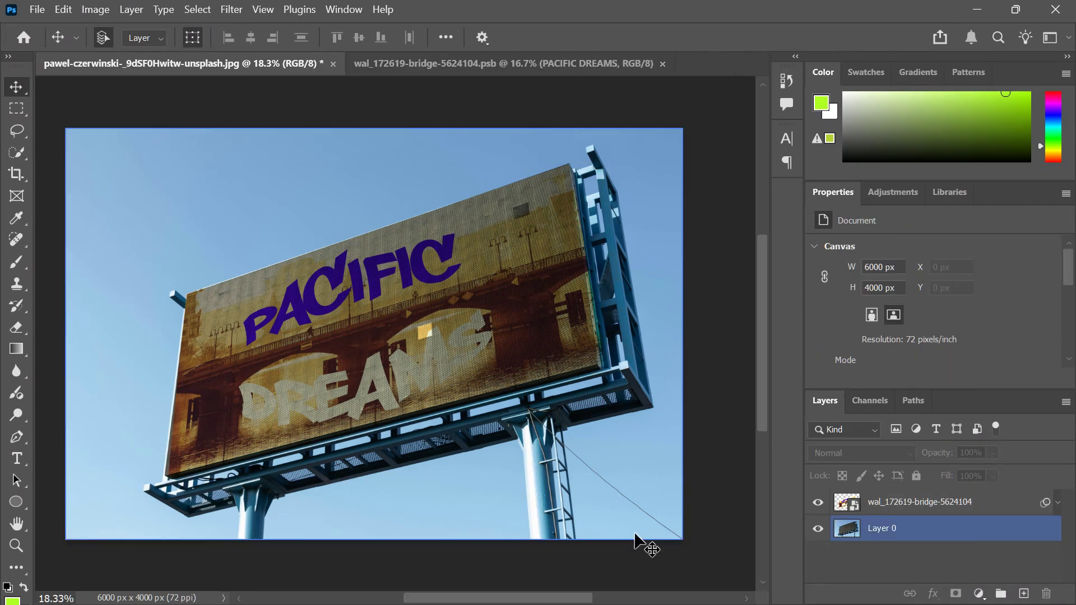
Step: Undo the Brightness/Contrast adjustment on the bridge artwork layer and deselect it
{"action": "left_click", "coordinate": [893, 504]}
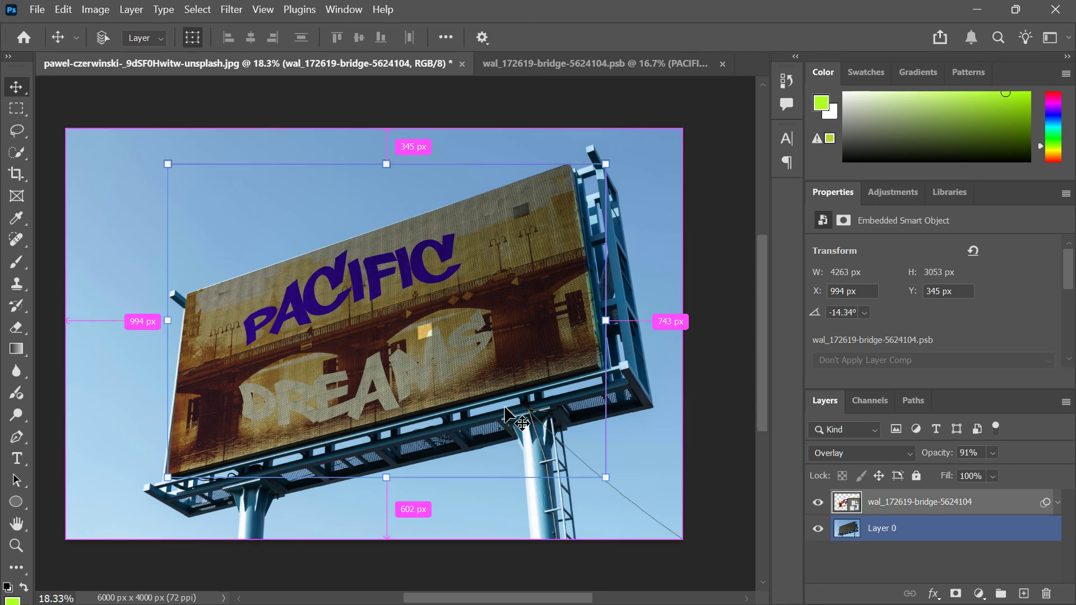
{"action": "key", "text": "ctrl+z"}
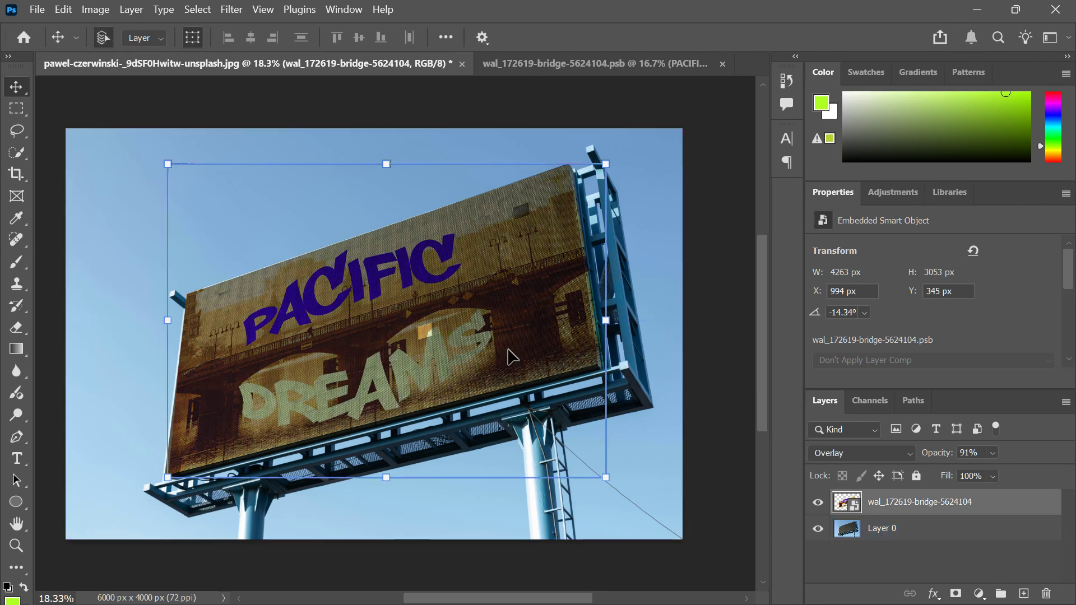
{"action": "left_click", "coordinate": [867, 559]}
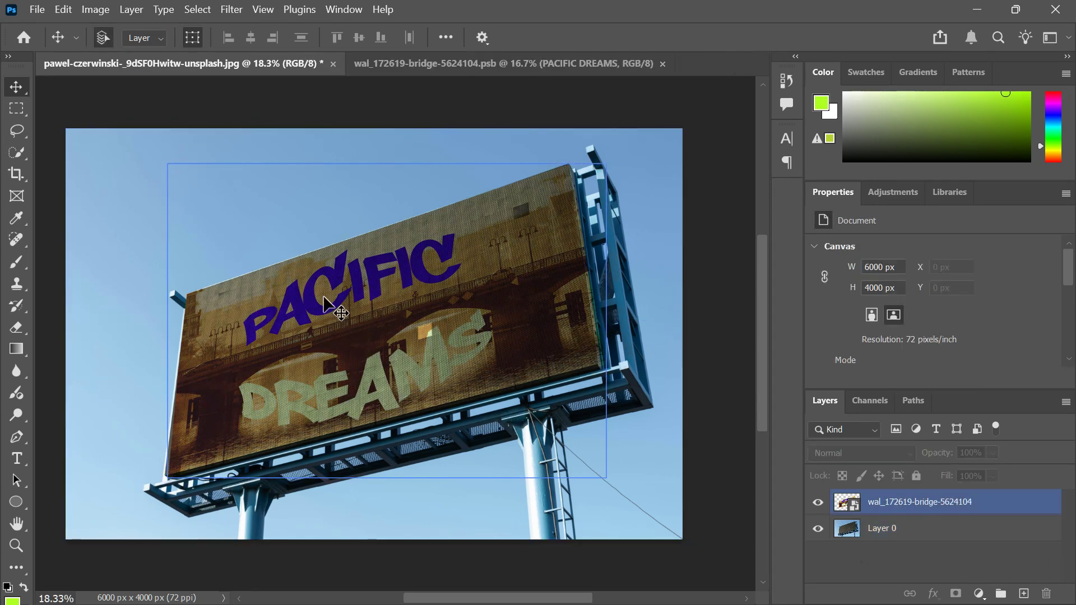
Step: Apply a Gaussian Blur with a radius of 1.0 pixel to the bridge artwork layer
{"action": "left_click", "coordinate": [878, 506]}
{"action": "left_click", "coordinate": [226, 10]}
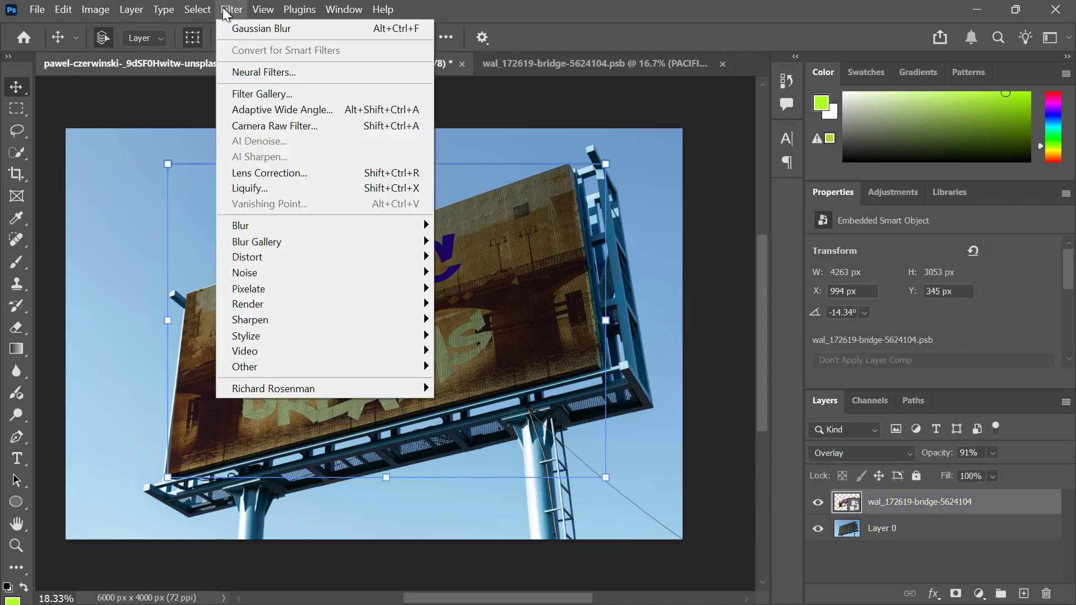
{"action": "mouse_move", "coordinate": [374, 227]}
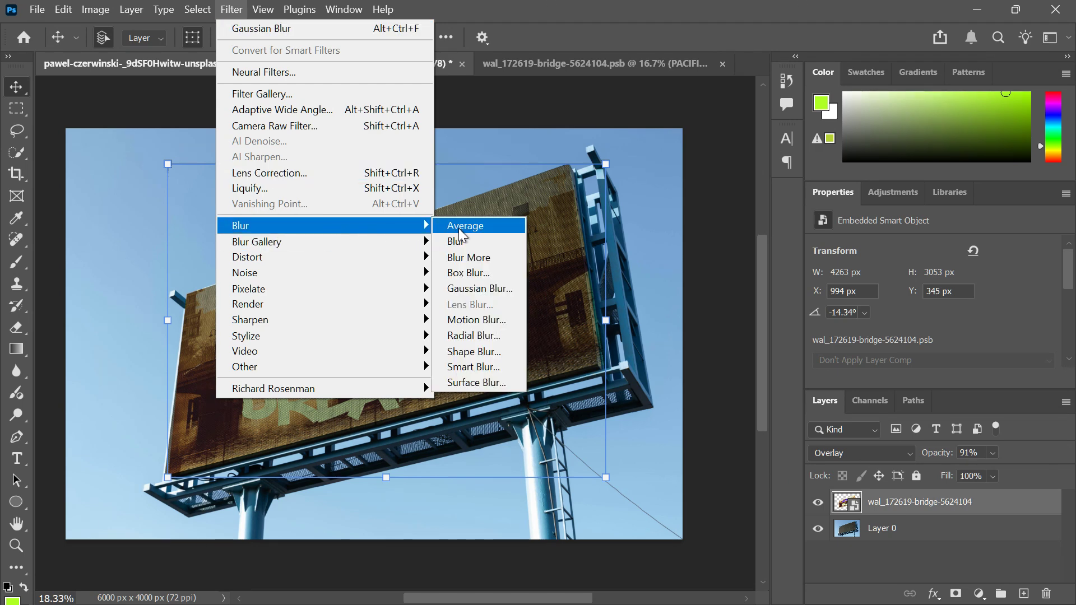
{"action": "left_click", "coordinate": [479, 288]}
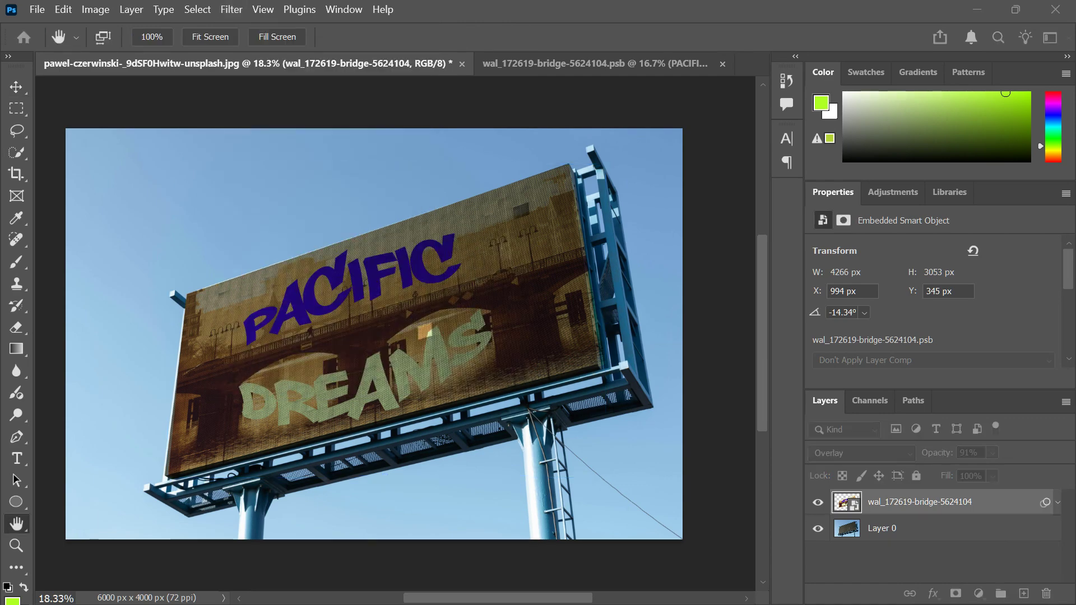
{"action": "left_click_drag", "start_coordinate": [358, 86], "coordinate": [646, 65]}
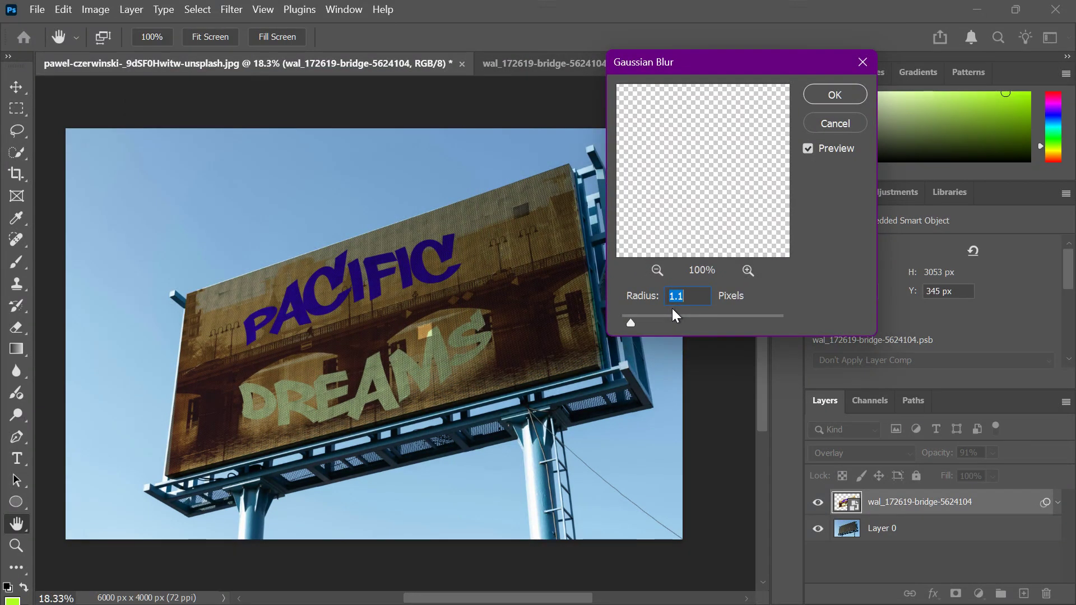
{"action": "type", "text": "1"}
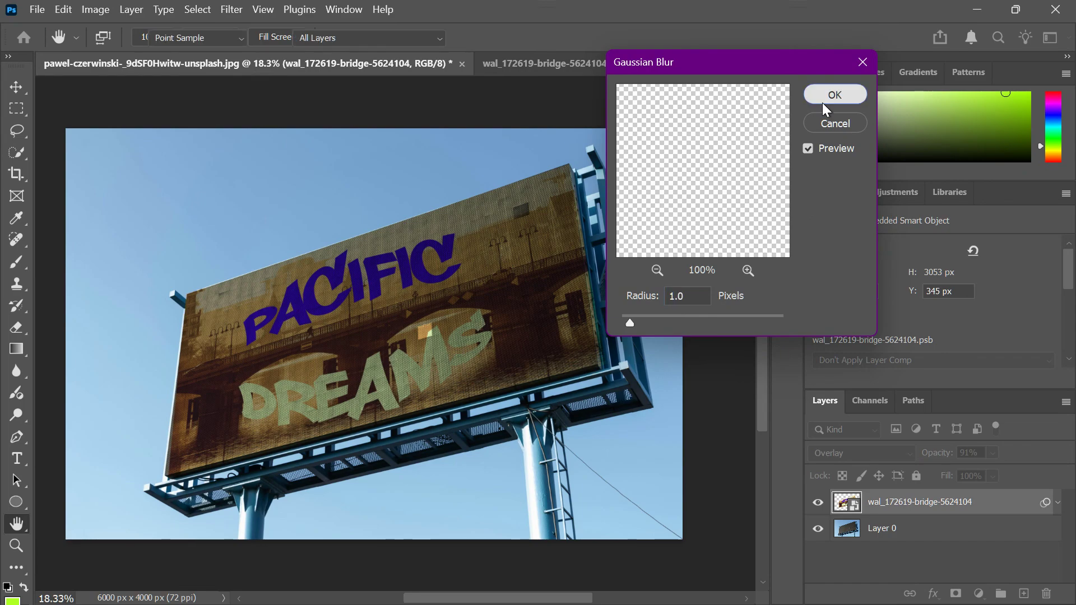
{"action": "left_click", "coordinate": [822, 102]}
Step: Examine up close how the blurred PACIFIC DREAMS lettering blends with the billboard's mesh texture
{"action": "scroll", "coordinate": [420, 347], "scroll_direction": "up", "scroll_amount": 6}
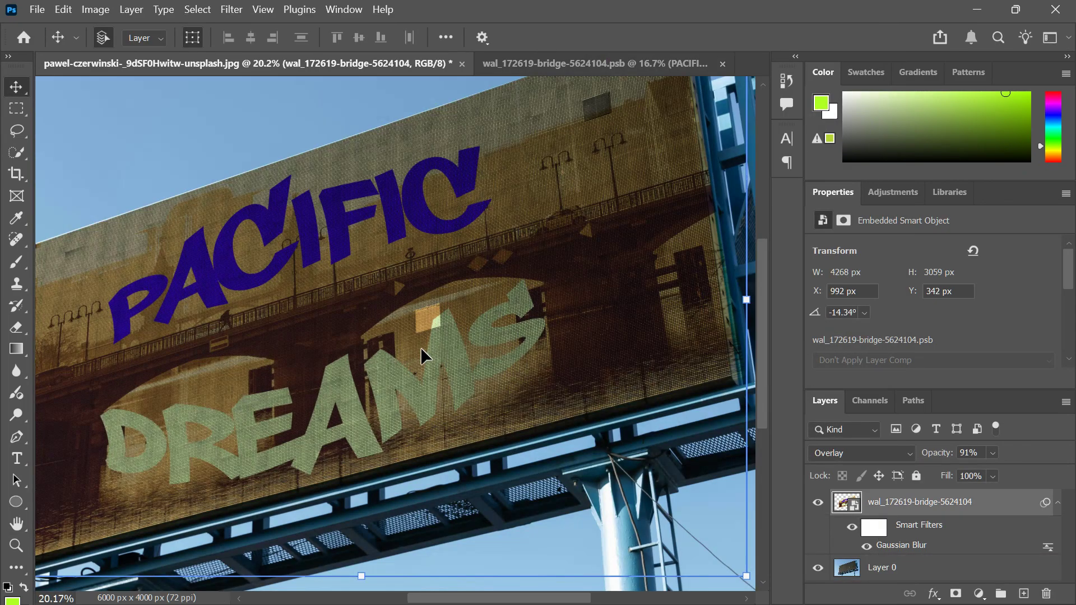
{"action": "scroll", "coordinate": [365, 359], "scroll_direction": "up", "scroll_amount": 6}
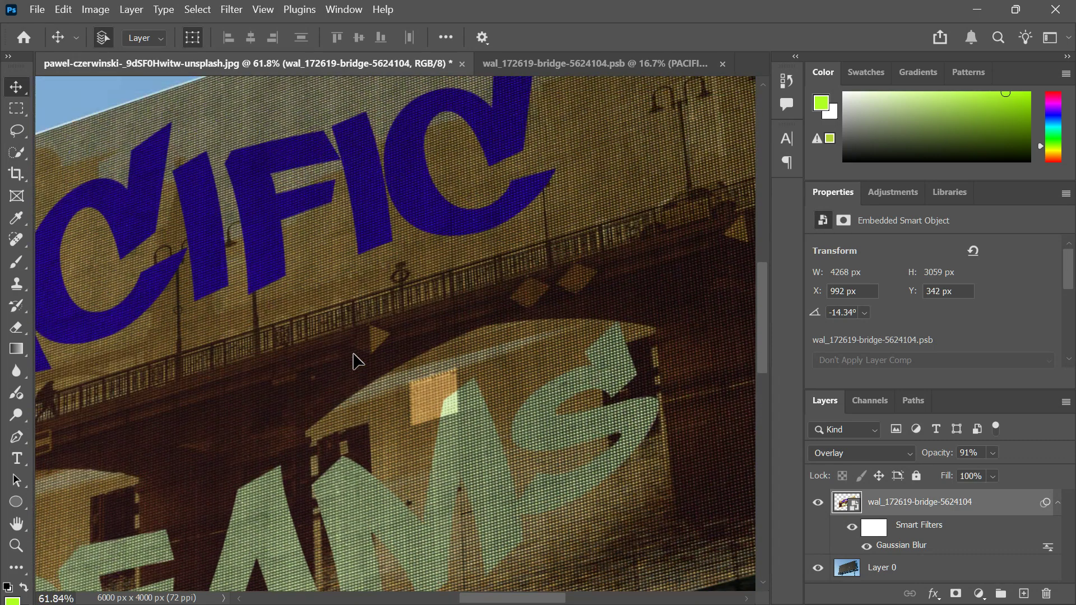
{"action": "scroll", "coordinate": [354, 361], "scroll_direction": "down", "scroll_amount": 6}
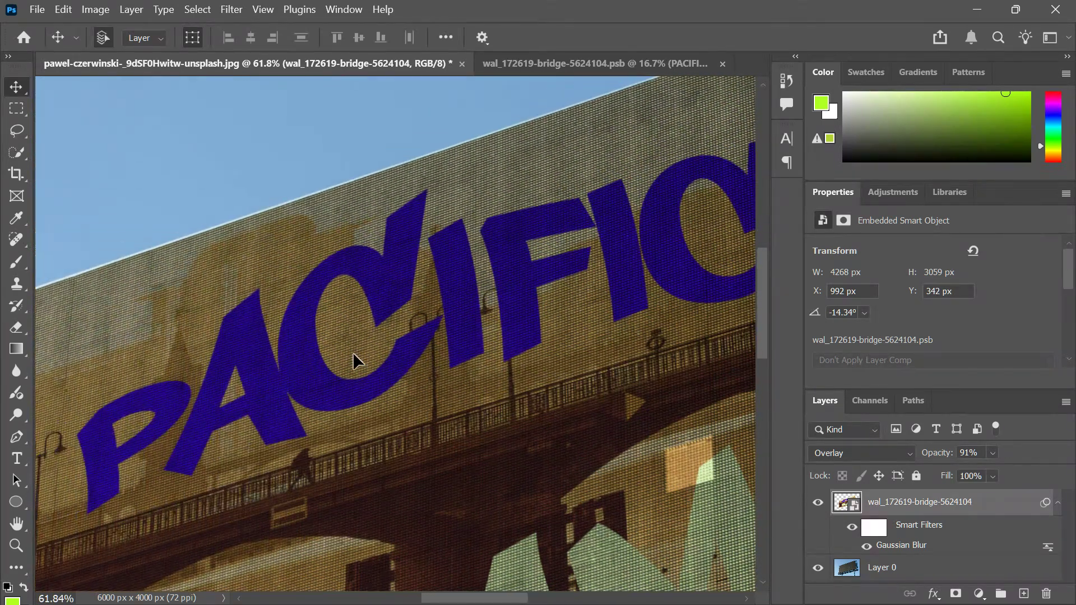
{"action": "scroll", "coordinate": [353, 358], "scroll_direction": "up", "scroll_amount": 5}
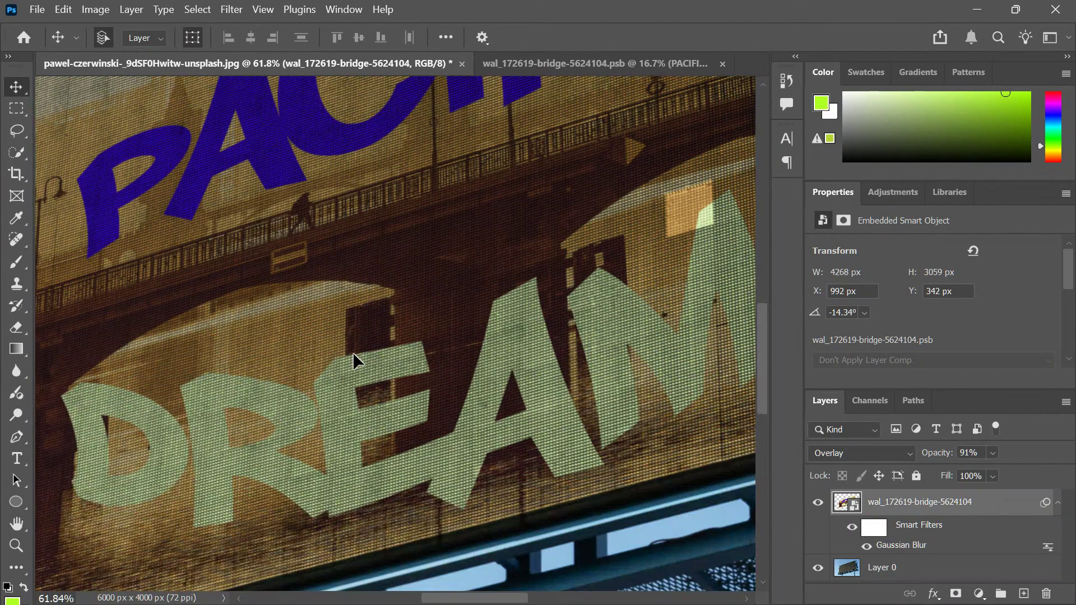
{"action": "scroll", "coordinate": [354, 361], "scroll_direction": "down", "scroll_amount": 2}
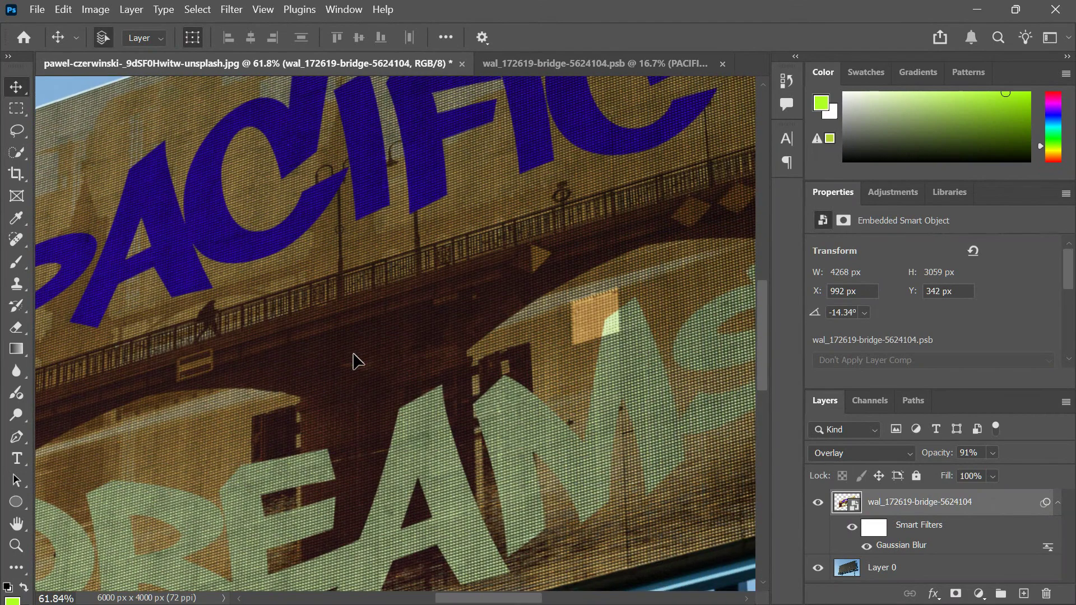
{"action": "scroll", "coordinate": [354, 362], "scroll_direction": "down", "scroll_amount": 3}
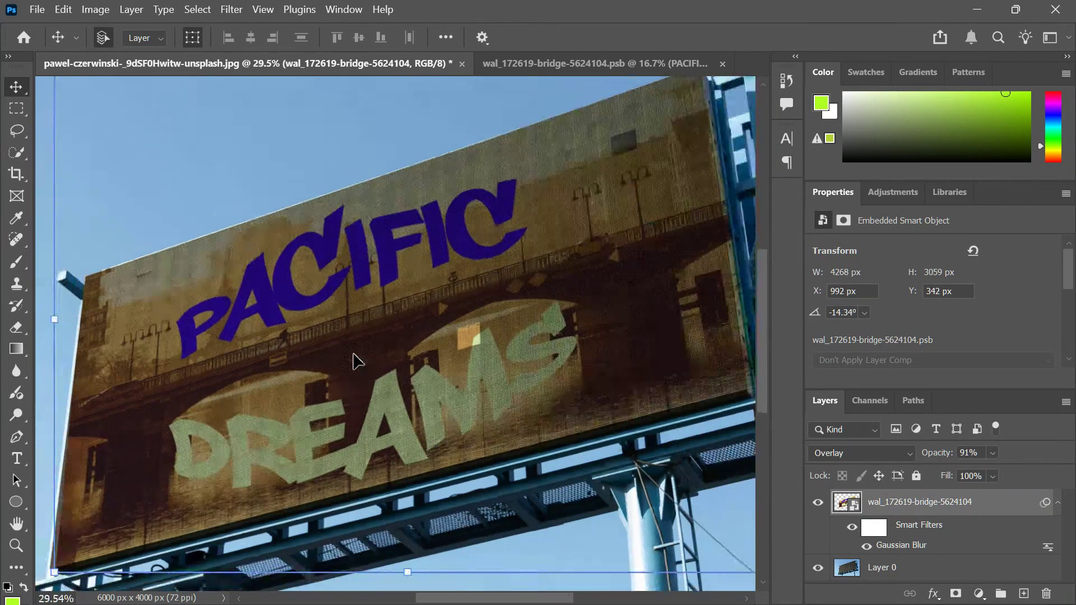
{"action": "scroll", "coordinate": [354, 361], "scroll_direction": "down", "scroll_amount": 1}
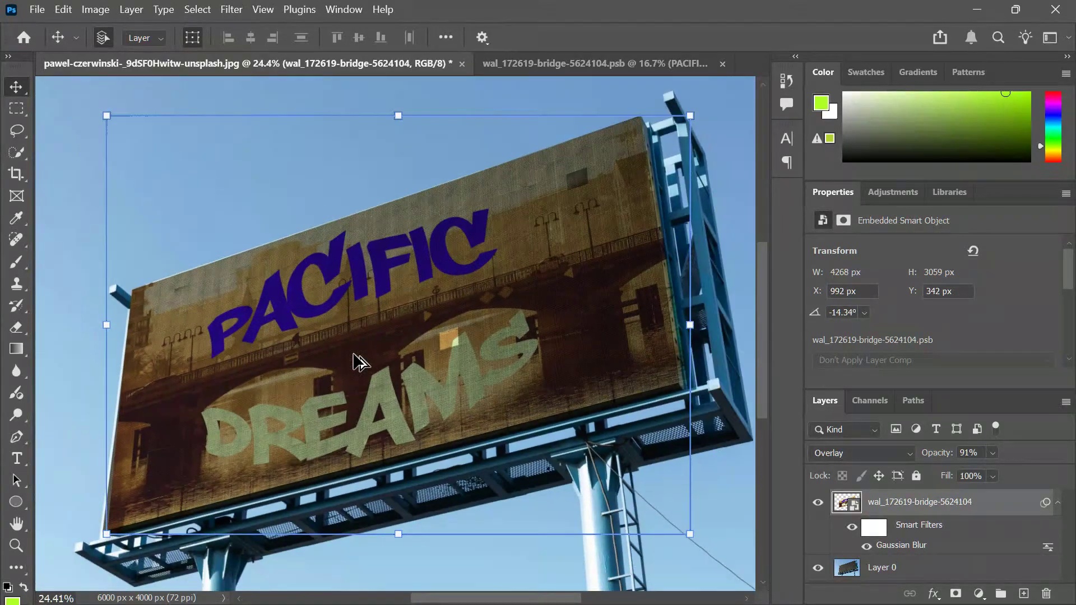
{"action": "scroll", "coordinate": [359, 361], "scroll_direction": "down", "scroll_amount": 1}
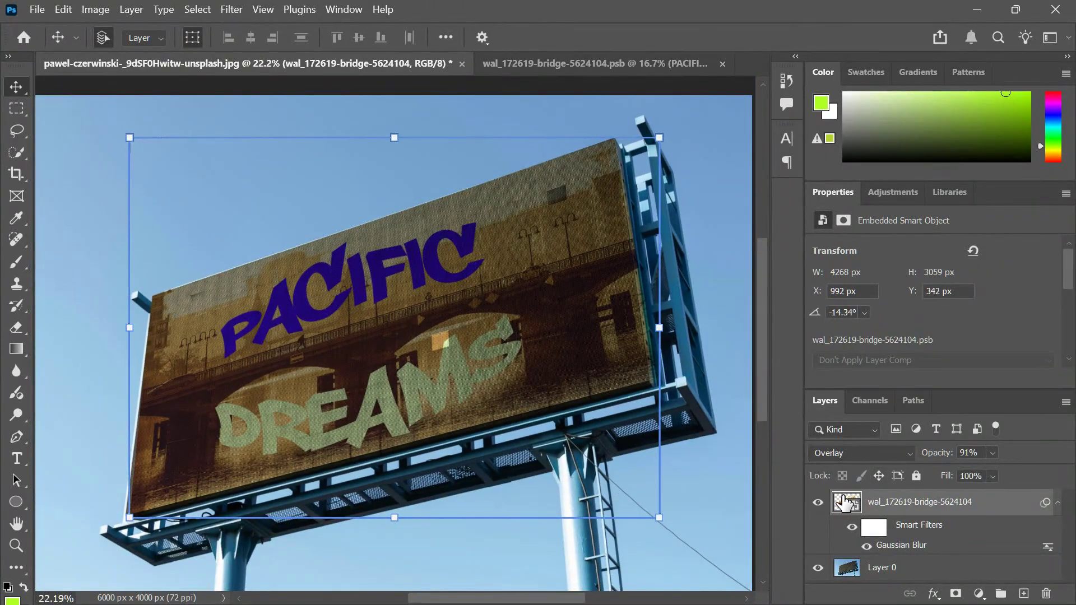
Step: Hide the PACIFIC DREAMS text layer inside the artwork's smart object, save it and return to the billboard photo document
{"action": "double_click", "coordinate": [845, 502]}
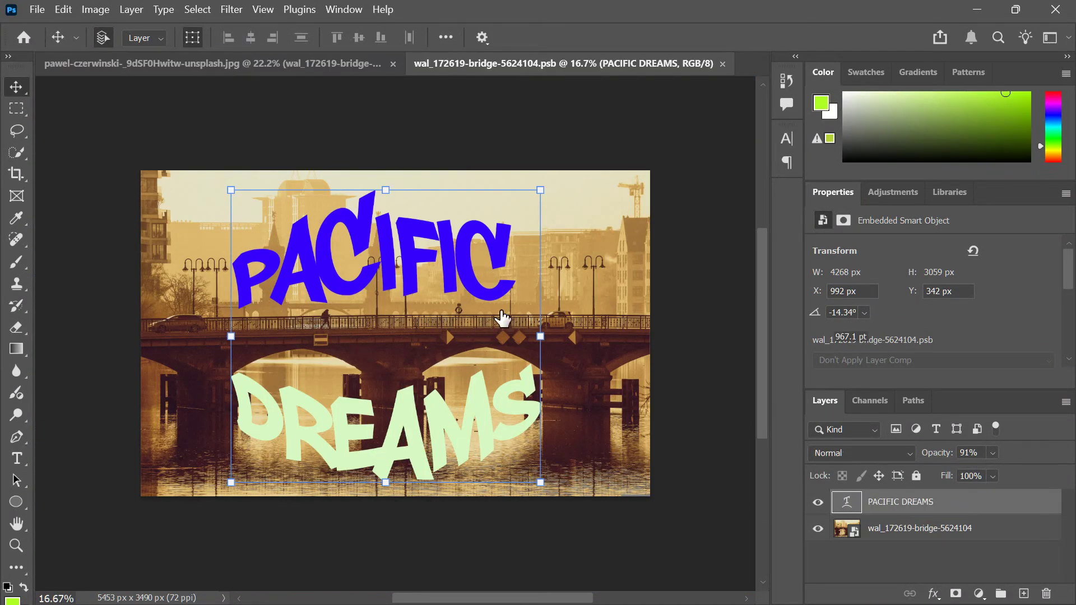
{"action": "left_click", "coordinate": [622, 312]}
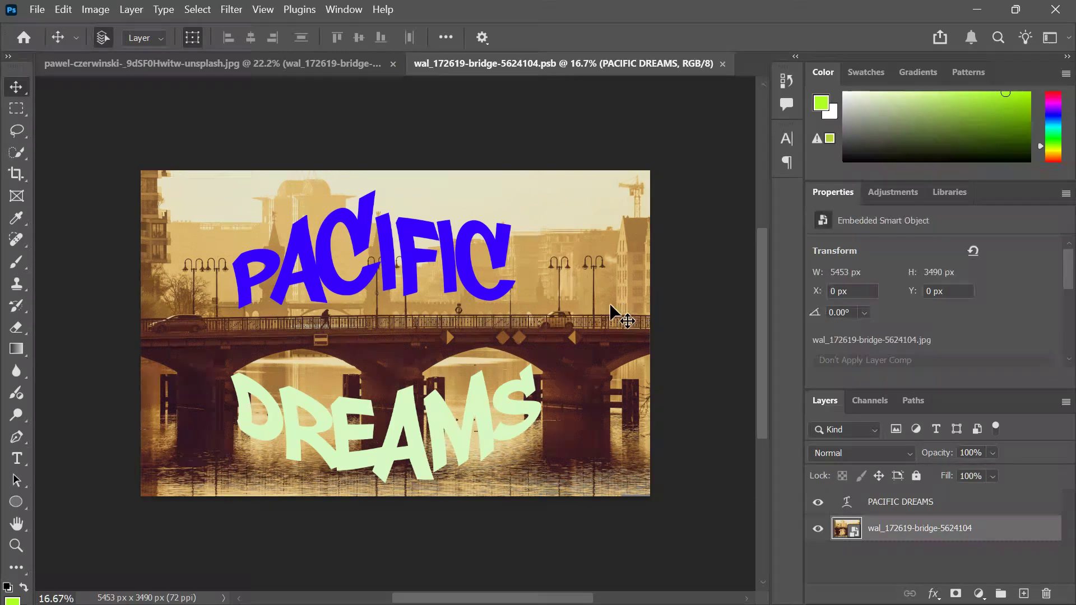
{"action": "left_click", "coordinate": [353, 261]}
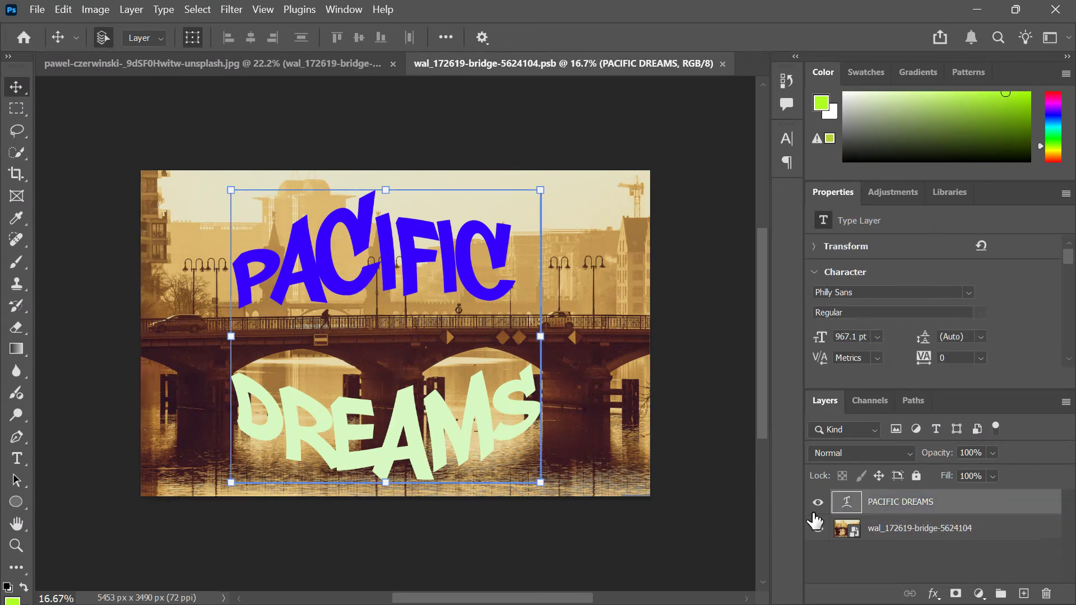
{"action": "left_click", "coordinate": [817, 503]}
{"action": "left_click", "coordinate": [580, 419]}
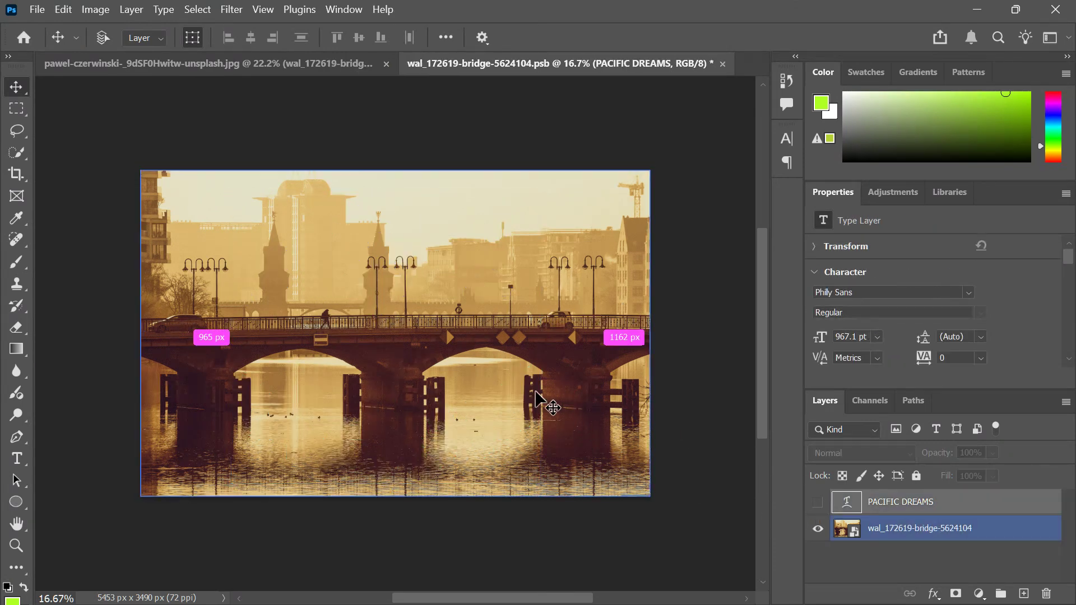
{"action": "key", "text": "ctrl+s"}
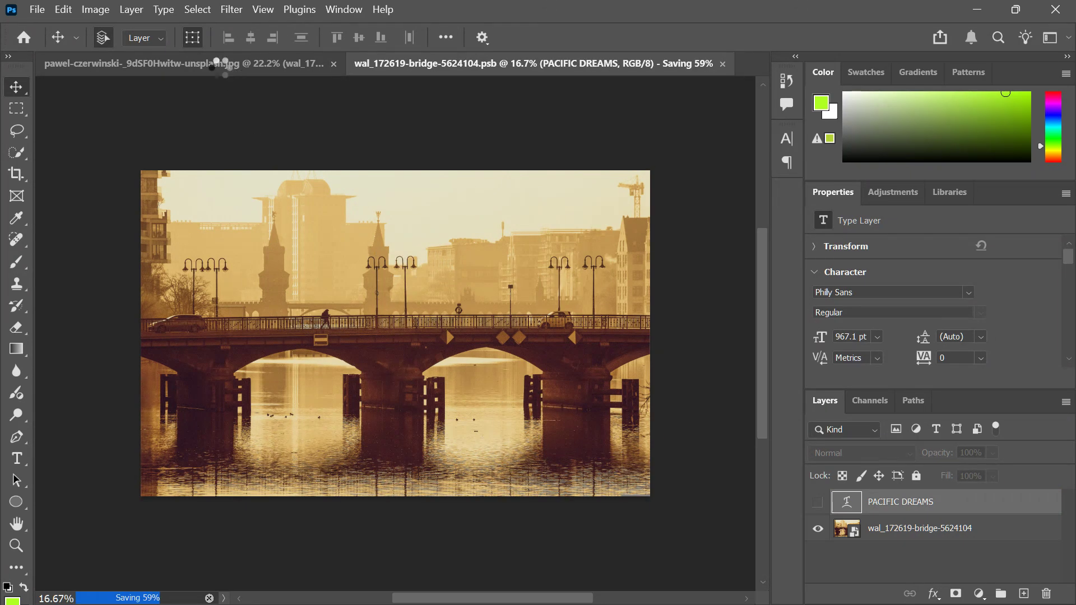
{"action": "left_click", "coordinate": [221, 65]}
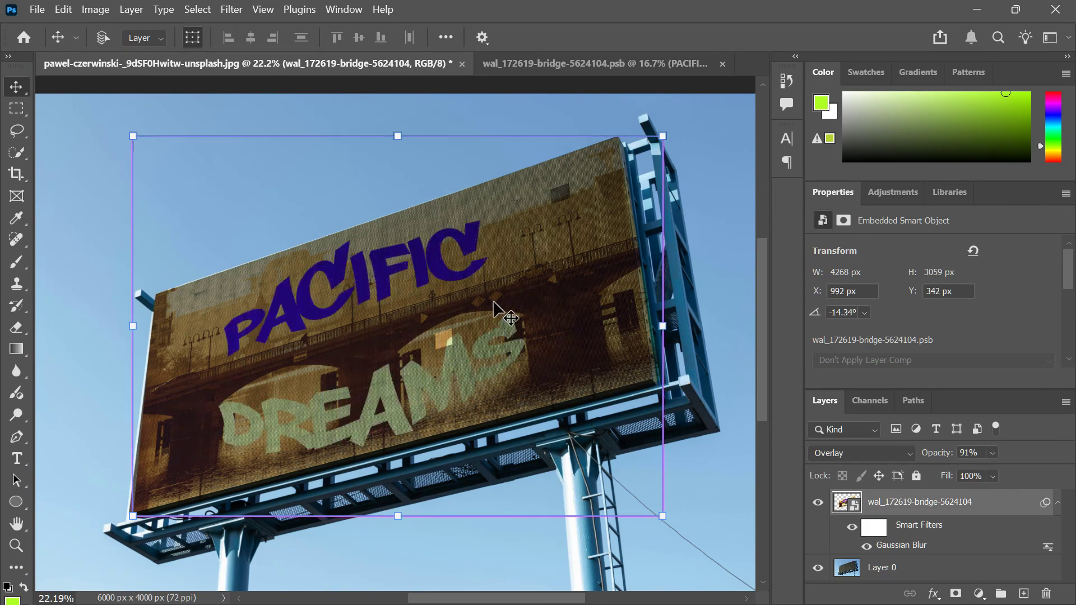
Step: Inspect the finished billboard mockup in detail and as a whole, and collapse and deselect the artwork layer
{"action": "scroll", "coordinate": [423, 372], "scroll_direction": "up", "scroll_amount": 5}
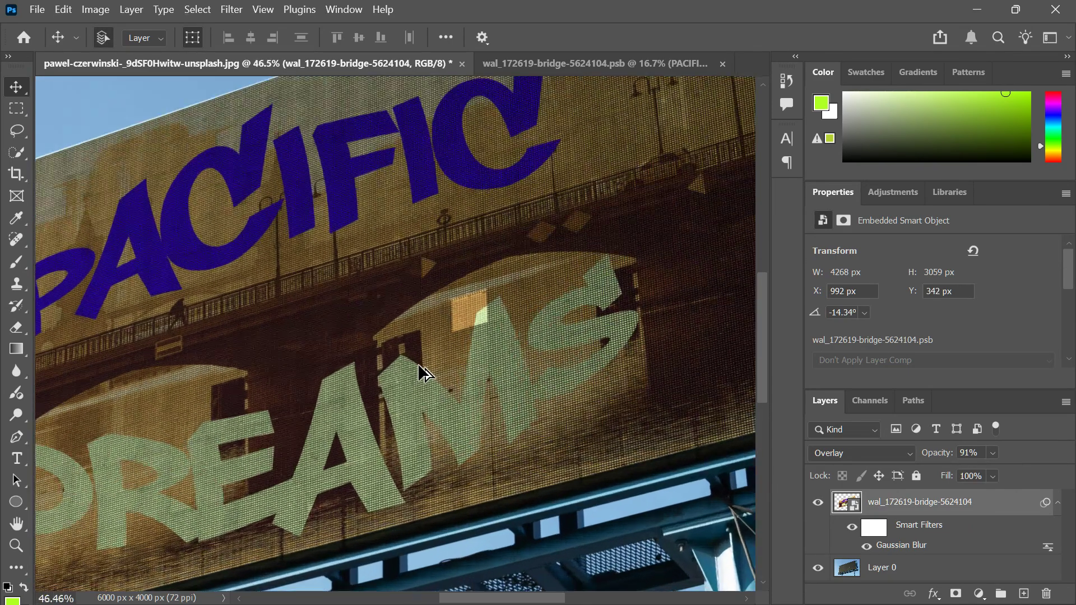
{"action": "scroll", "coordinate": [422, 372], "scroll_direction": "up", "scroll_amount": 8}
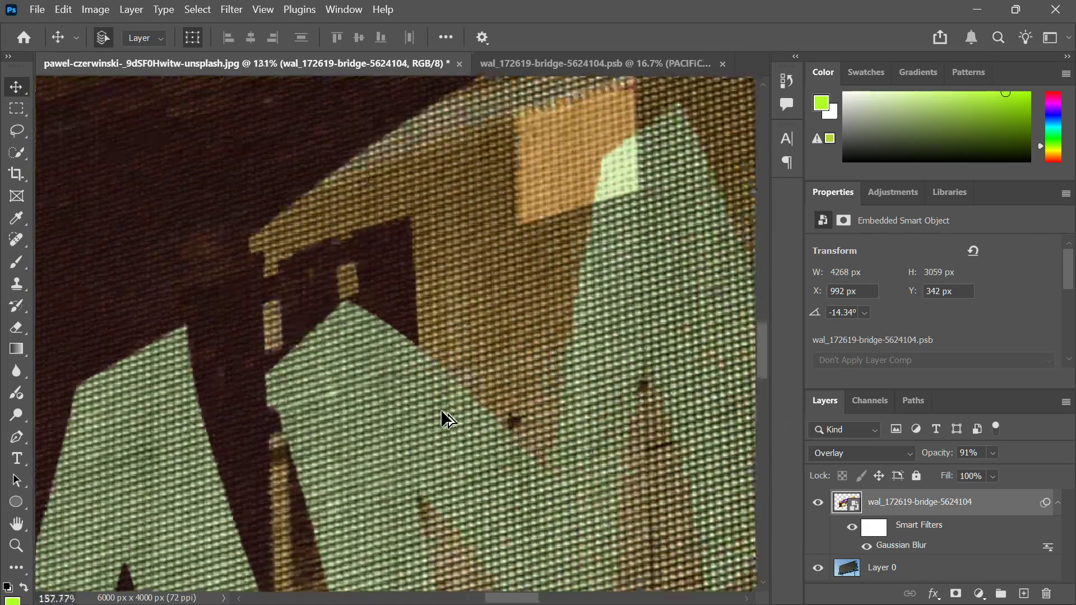
{"action": "scroll", "coordinate": [442, 412], "scroll_direction": "up", "scroll_amount": 2}
{"action": "scroll", "coordinate": [441, 409], "scroll_direction": "down", "scroll_amount": 7}
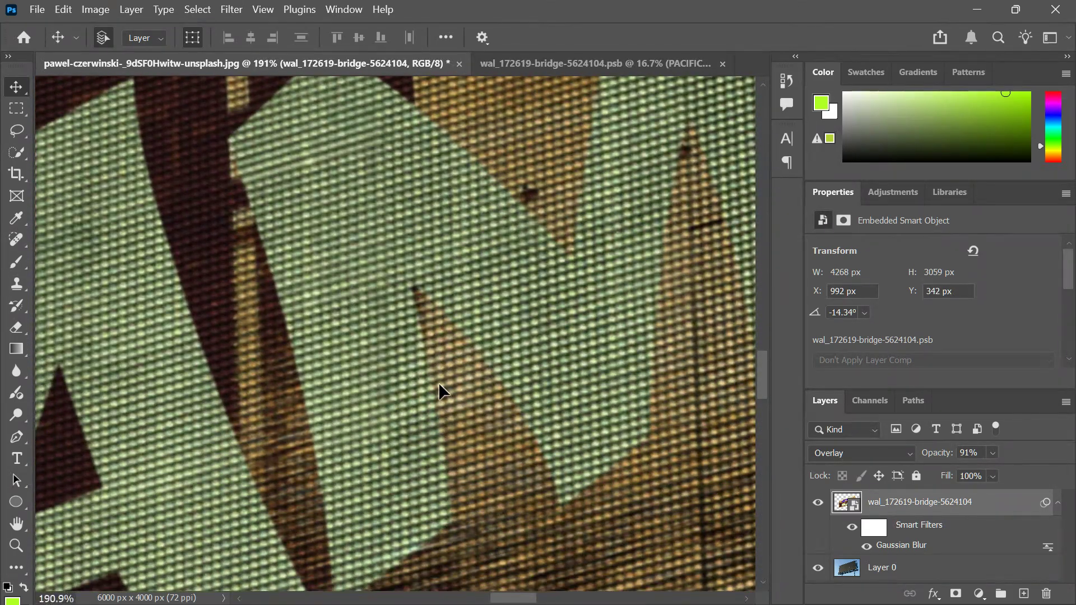
{"action": "scroll", "coordinate": [439, 382], "scroll_direction": "down", "scroll_amount": 10}
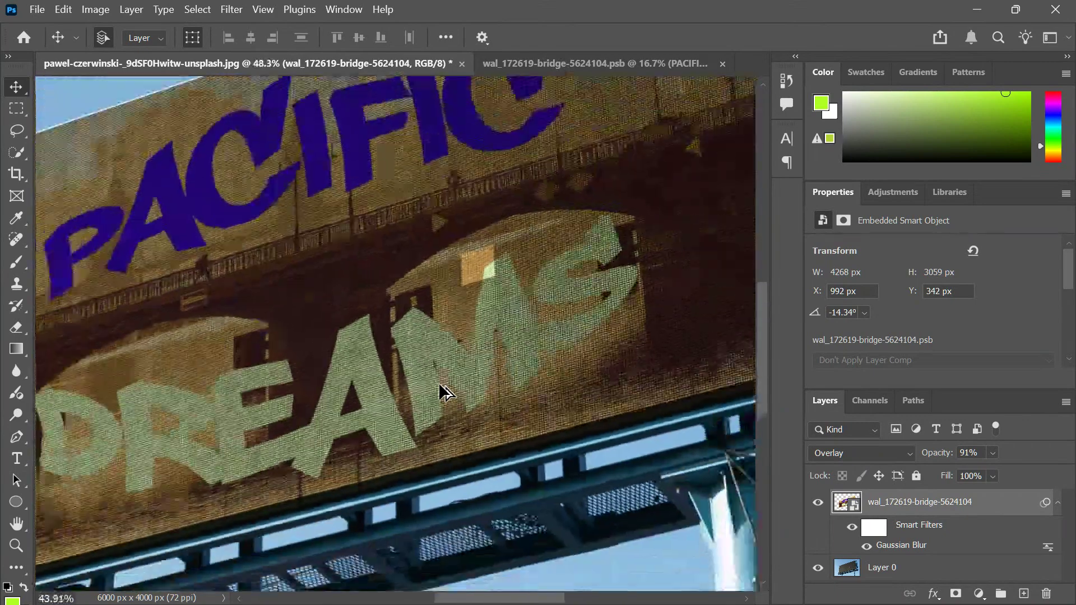
{"action": "scroll", "coordinate": [438, 382], "scroll_direction": "down", "scroll_amount": 3}
{"action": "scroll", "coordinate": [438, 382], "scroll_direction": "right", "scroll_amount": 1}
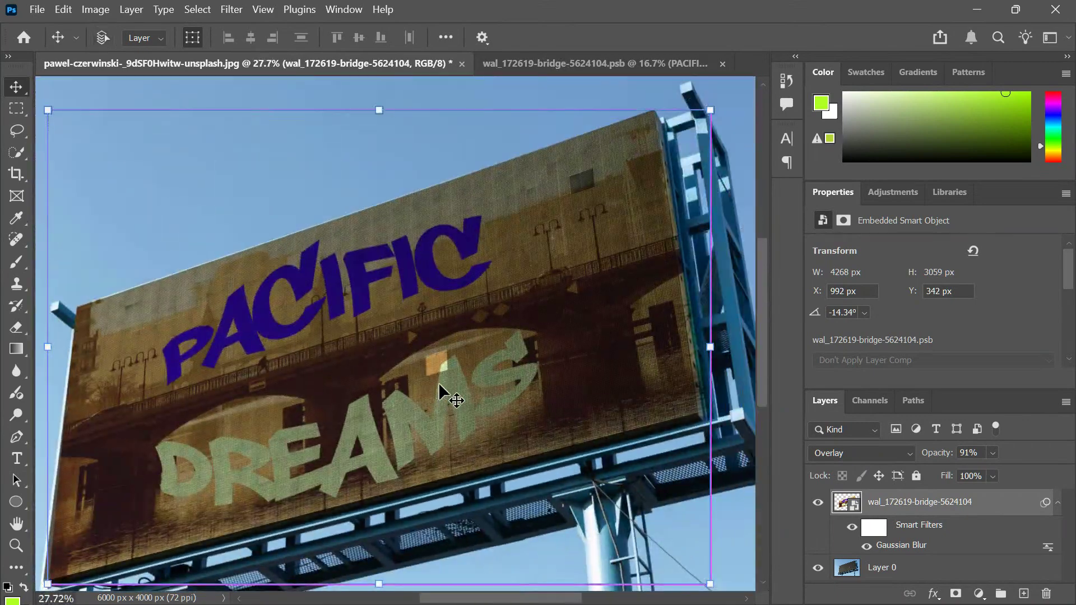
{"action": "scroll", "coordinate": [438, 382], "scroll_direction": "left", "scroll_amount": 3}
{"action": "scroll", "coordinate": [439, 382], "scroll_direction": "down", "scroll_amount": 1}
{"action": "scroll", "coordinate": [439, 386], "scroll_direction": "down", "scroll_amount": 4}
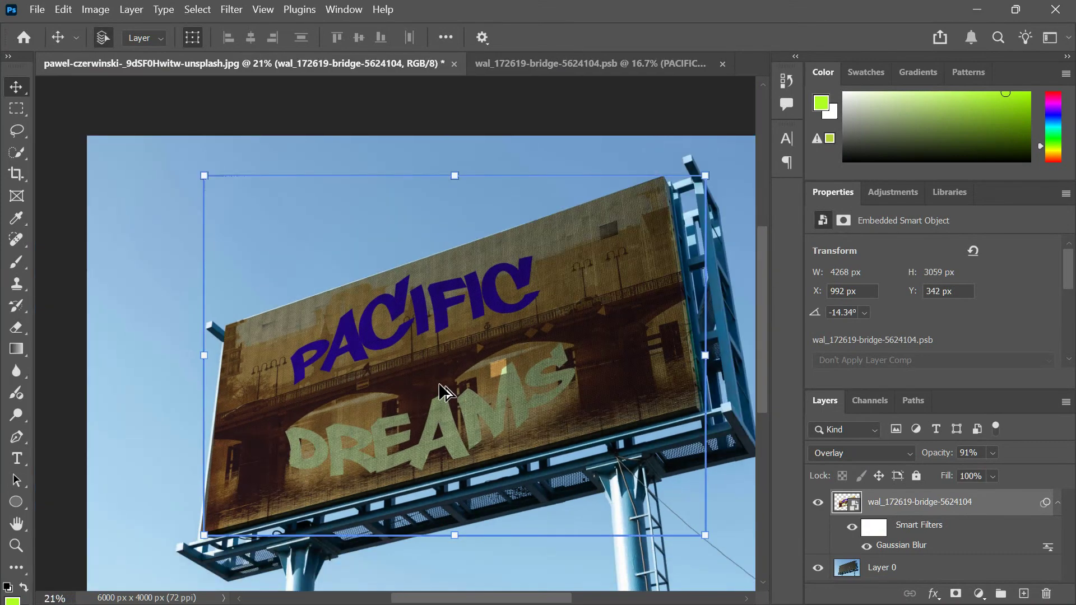
{"action": "scroll", "coordinate": [438, 382], "scroll_direction": "down", "scroll_amount": 2}
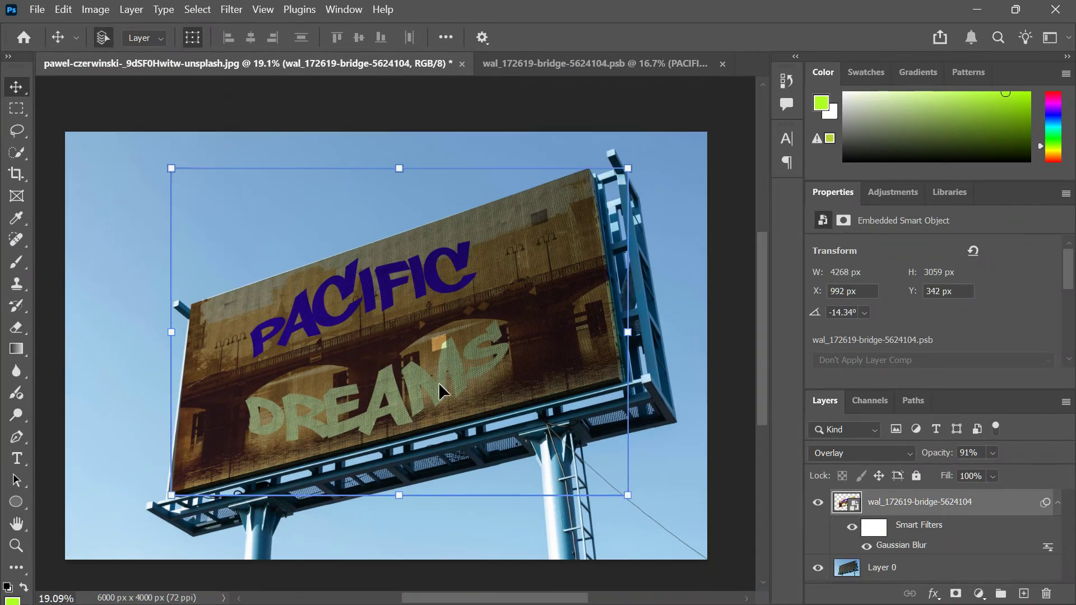
{"action": "left_click", "coordinate": [1058, 503]}
{"action": "left_click", "coordinate": [976, 534]}
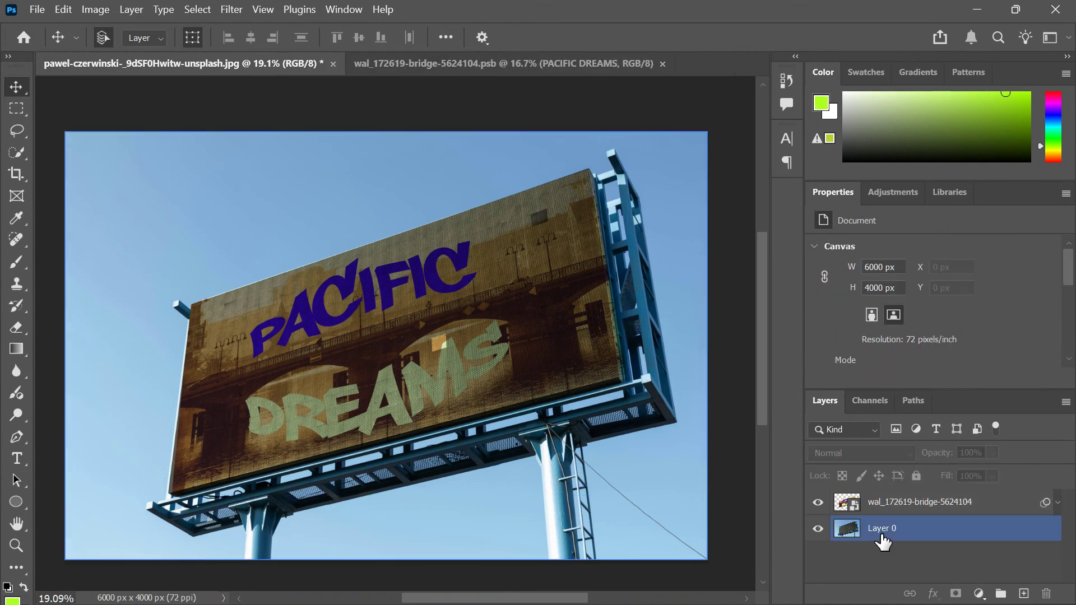